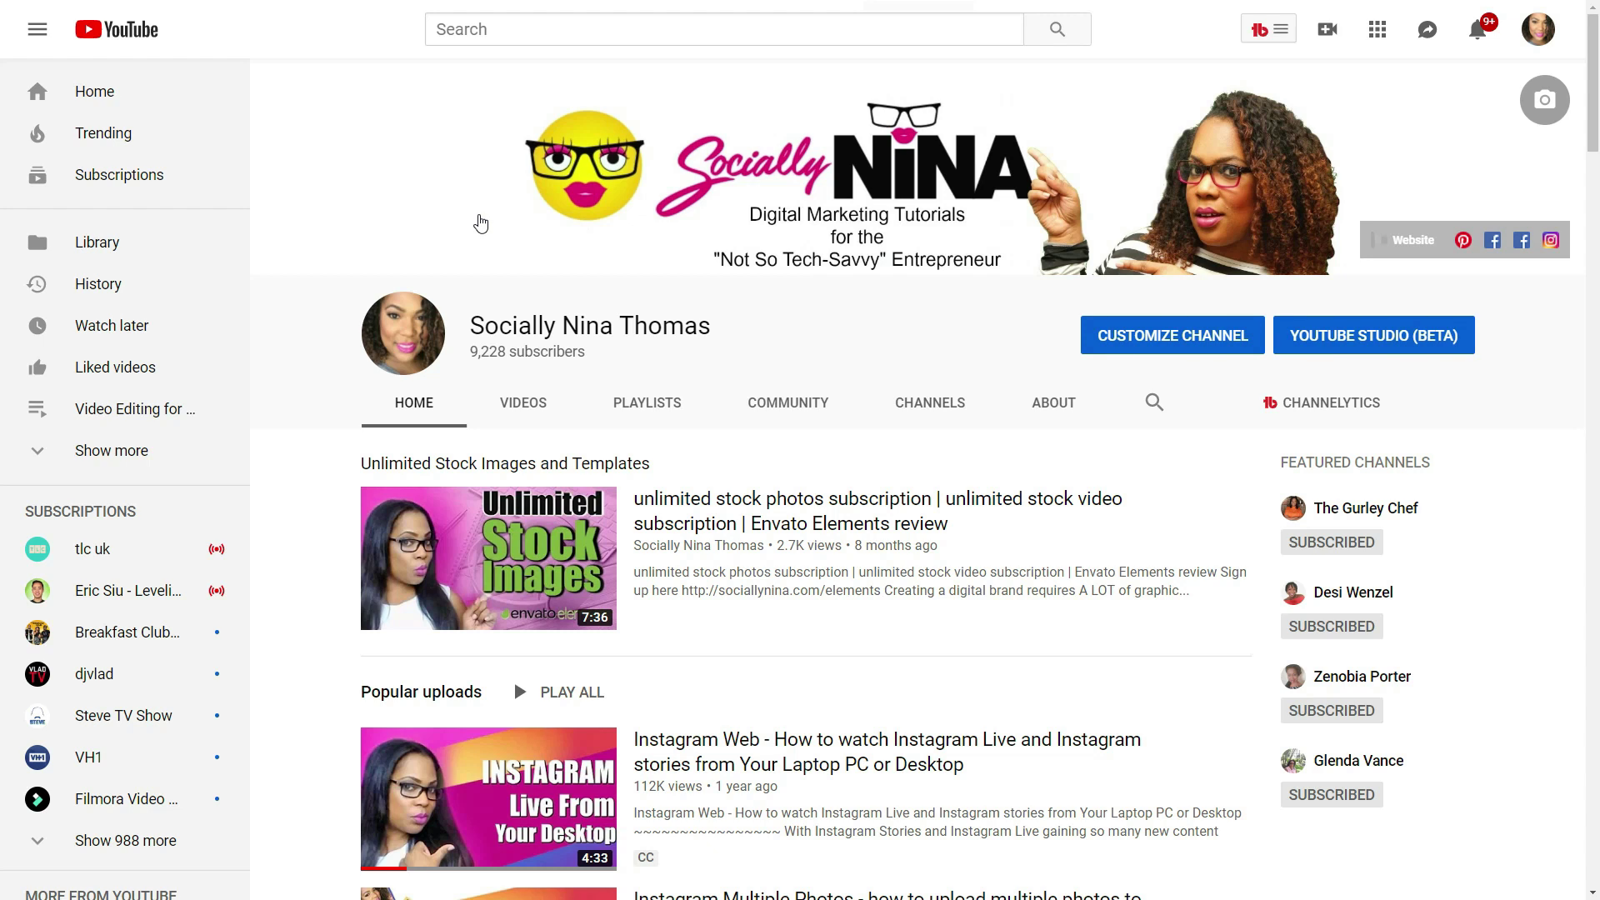
- Start a custom-size design 1280 px wide and 720 px high
scroll(481, 223, down, 2)
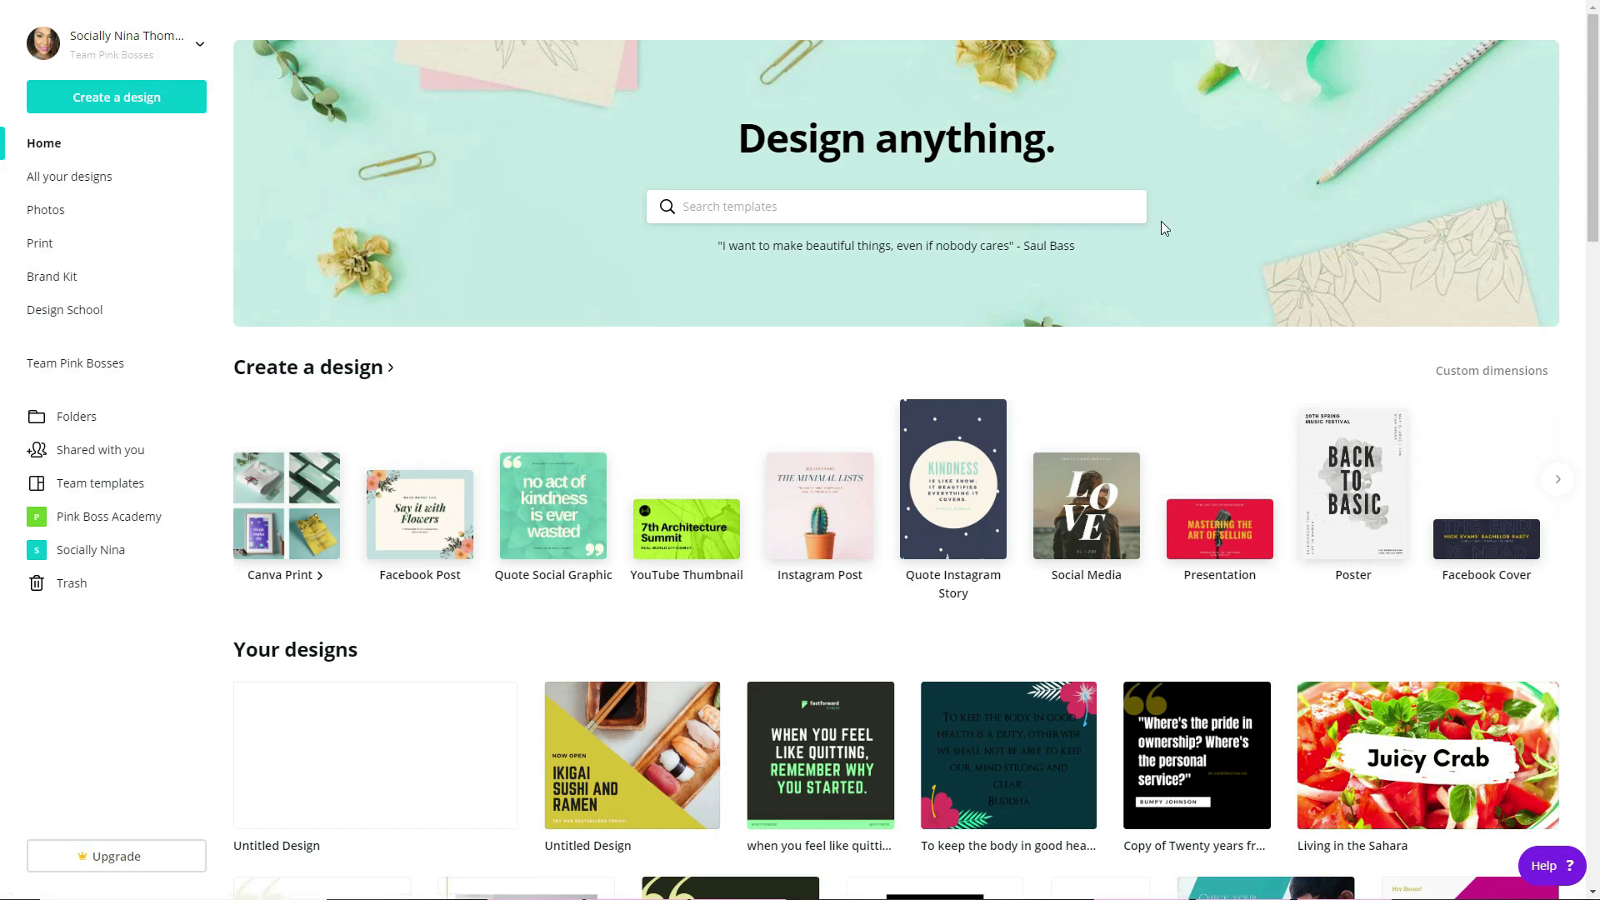
click(1484, 383)
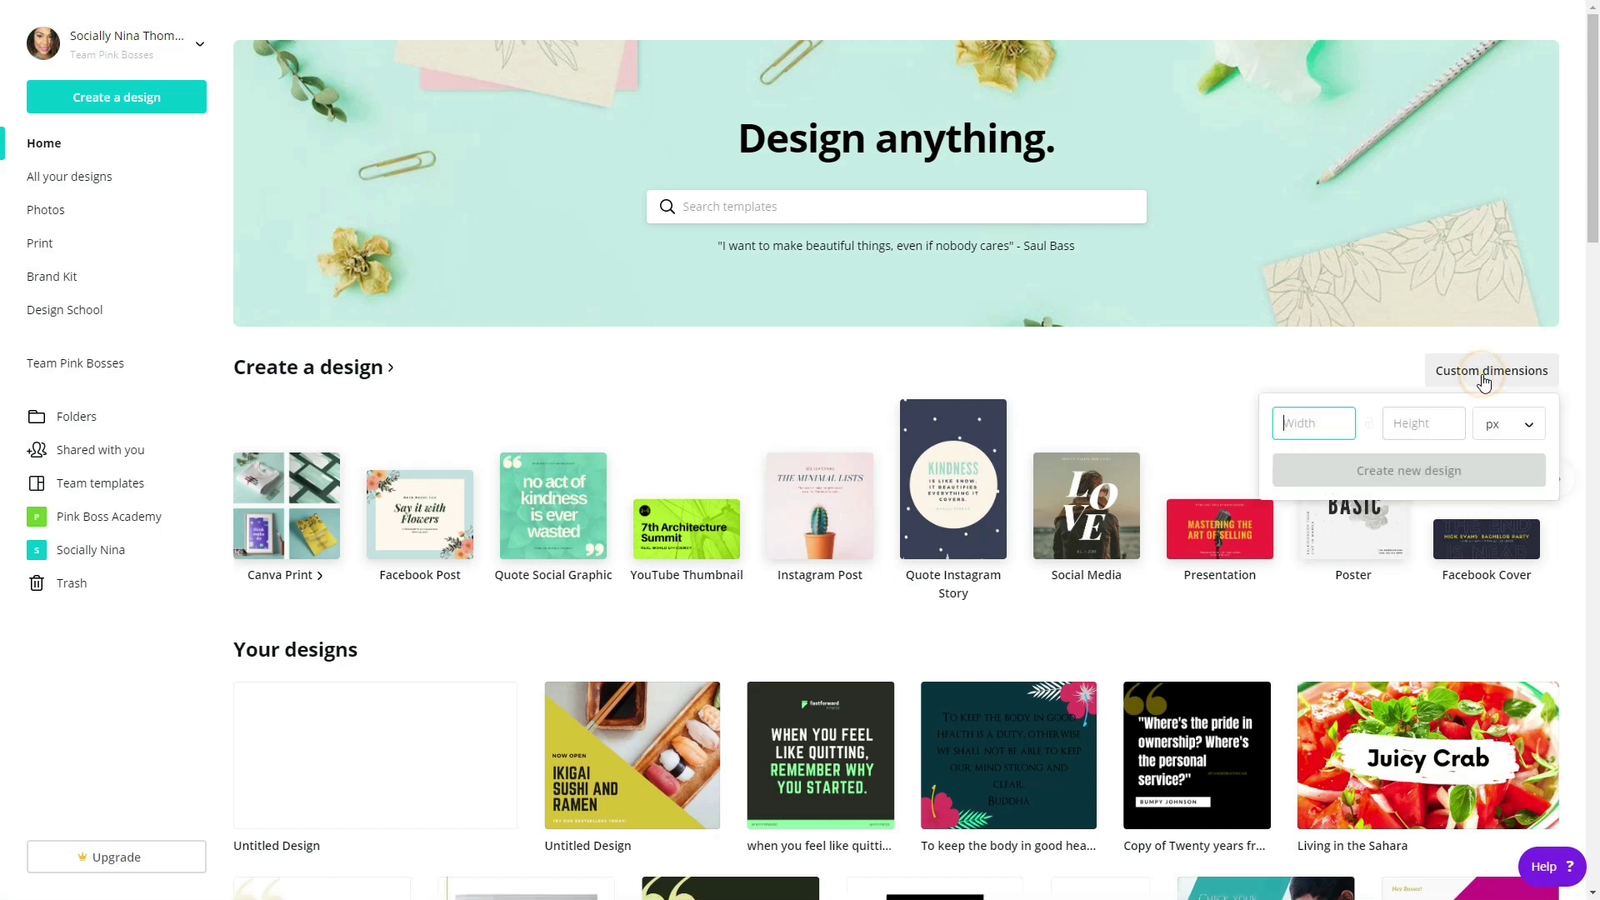
click(1308, 425)
text(1280)
click(1438, 425)
text(720)
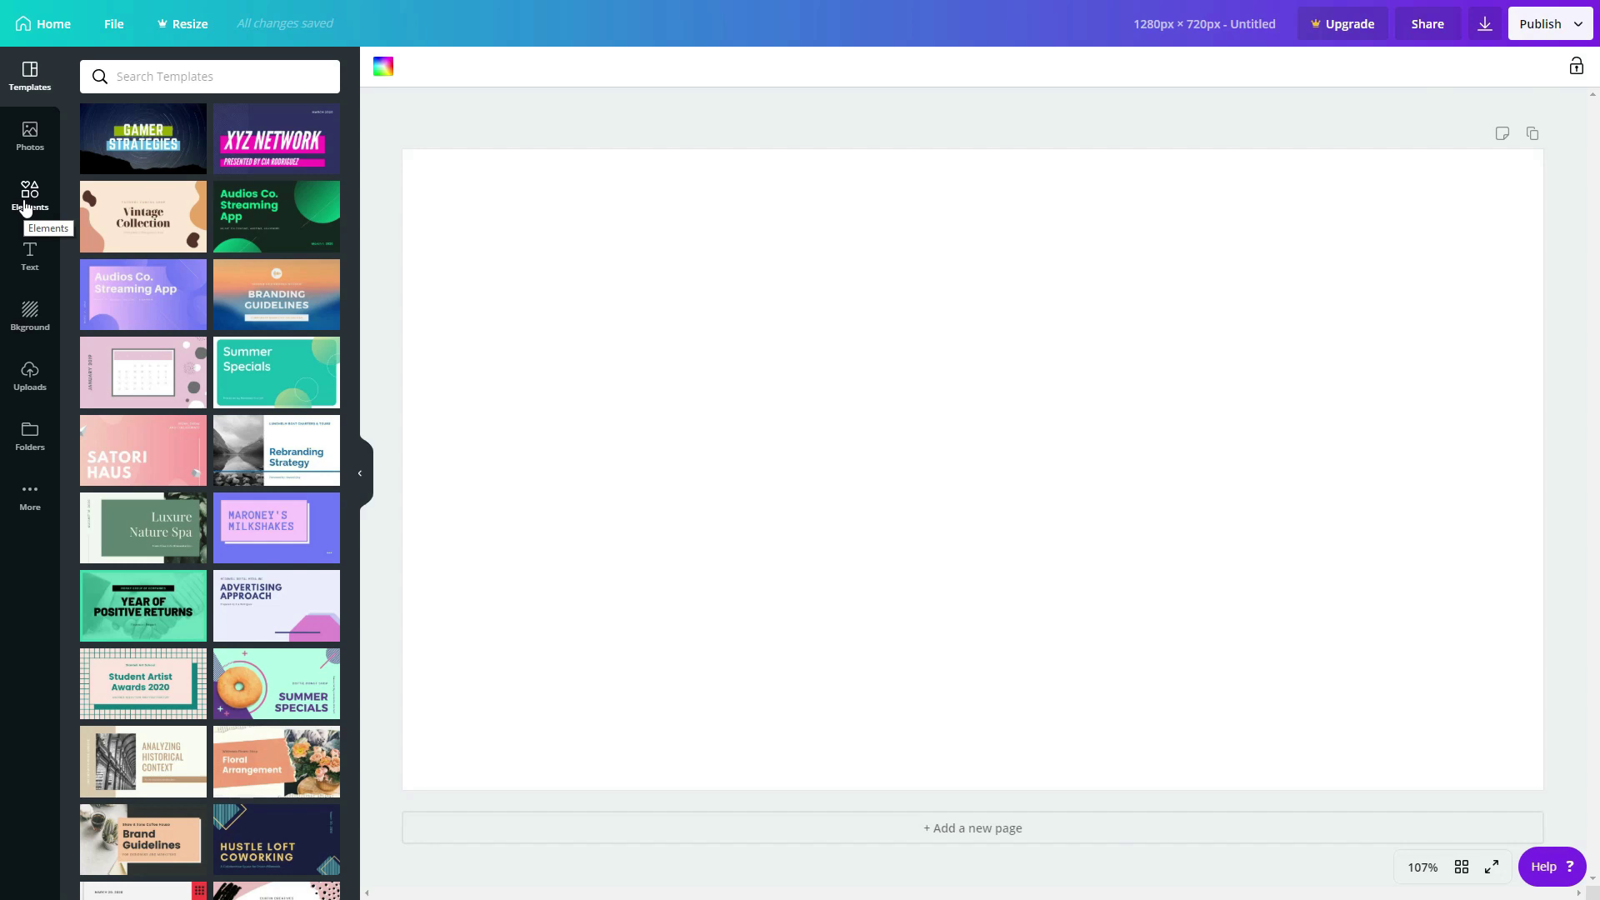
- Search the Elements library for 'frames'
click(26, 206)
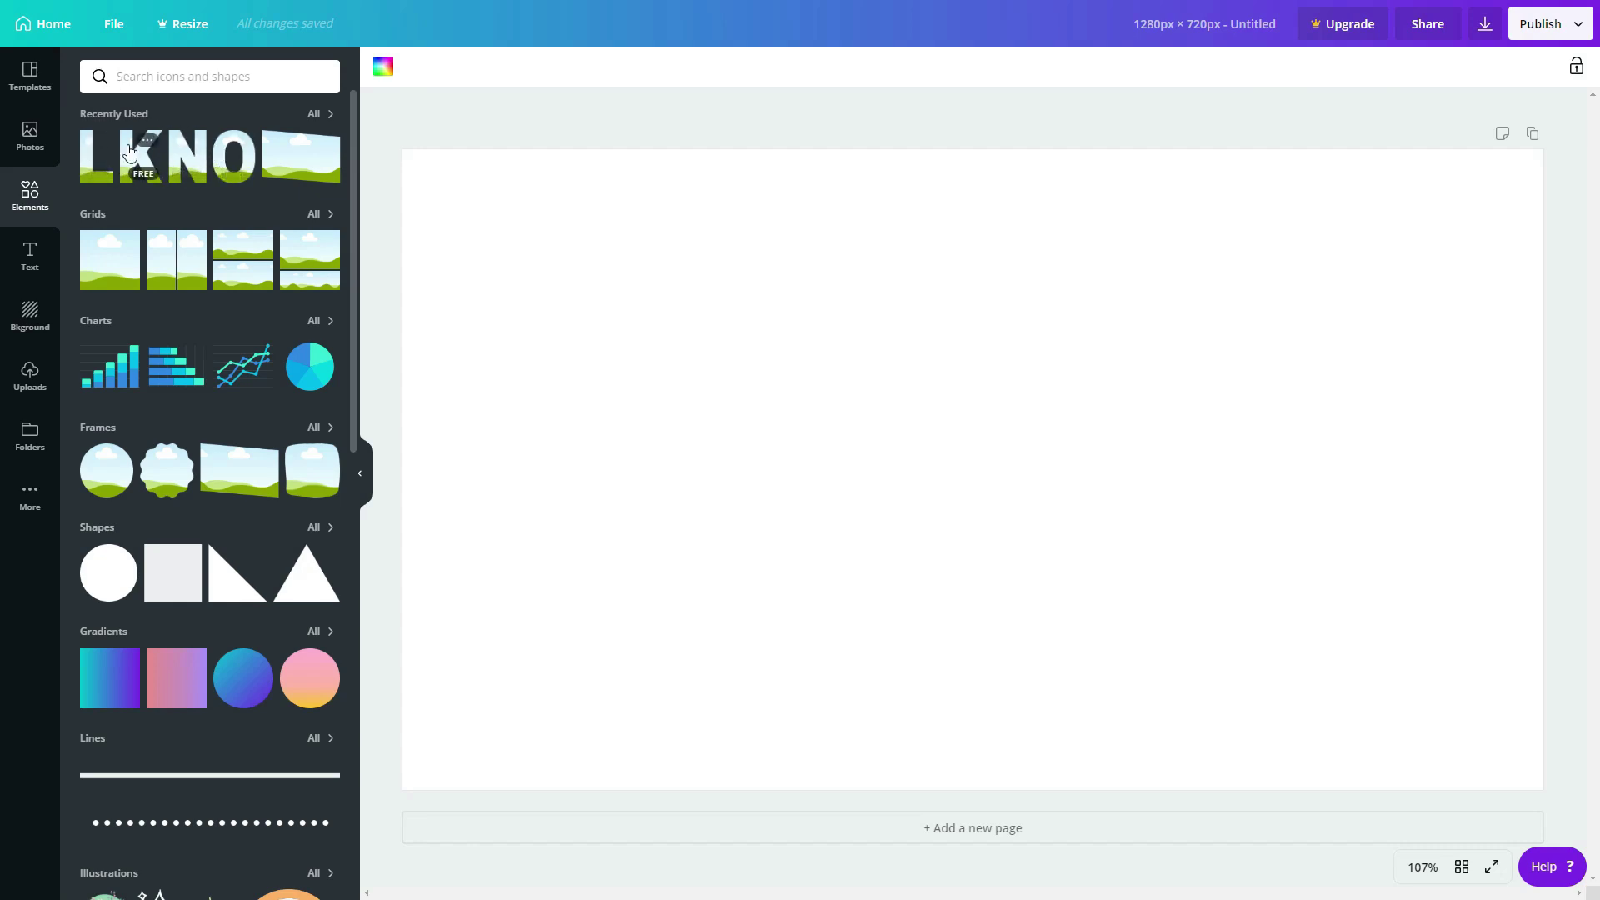
click(132, 76)
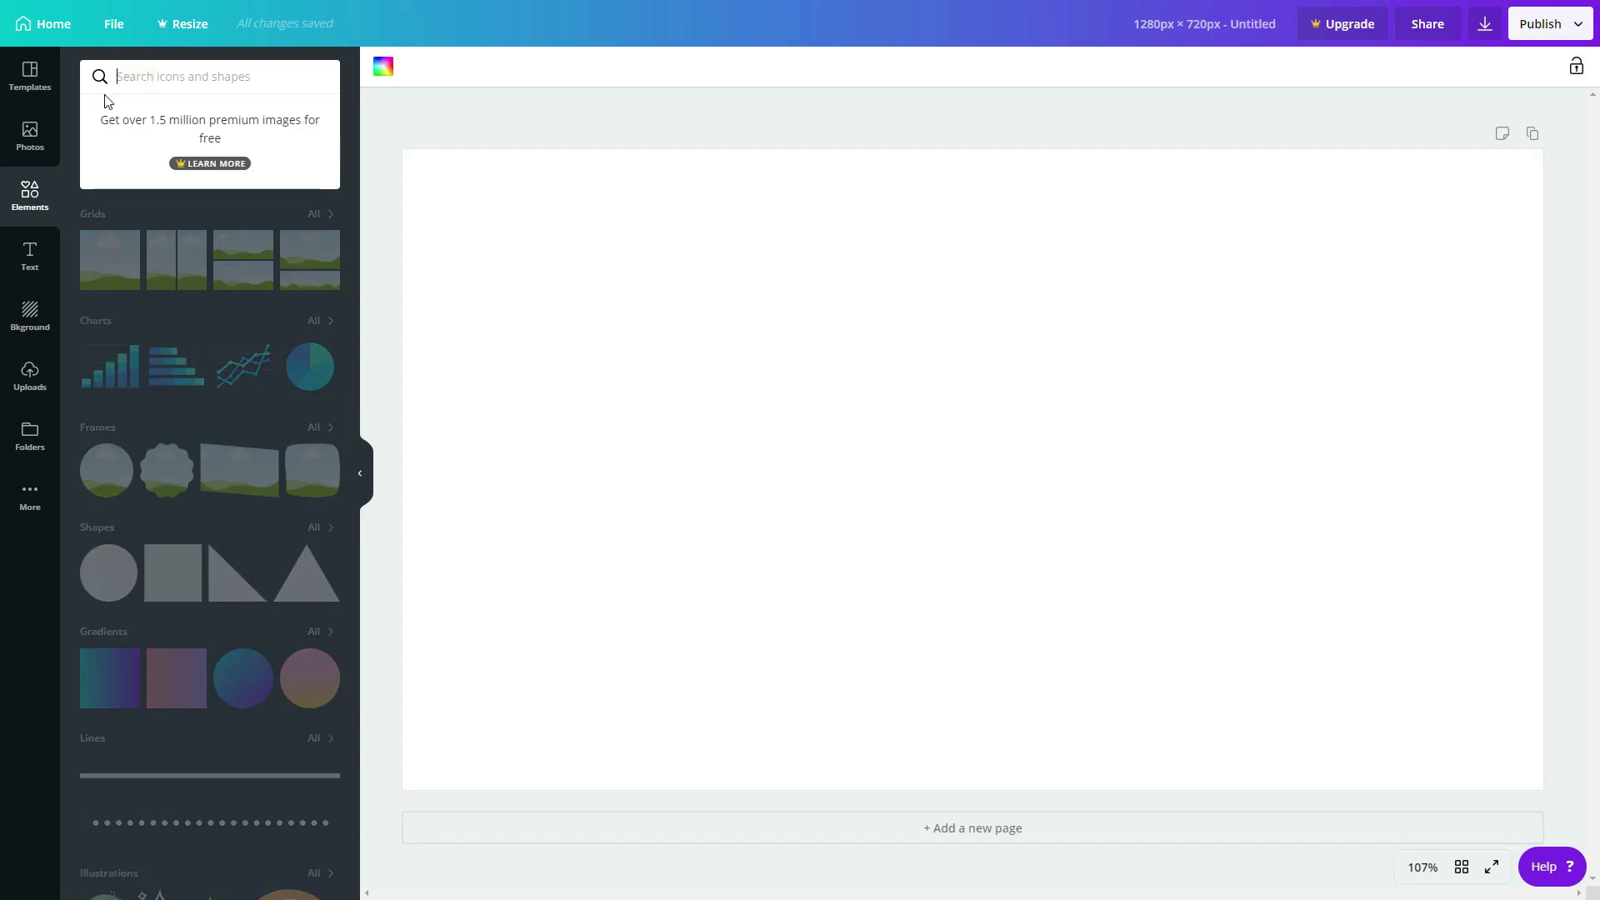
text(frames)
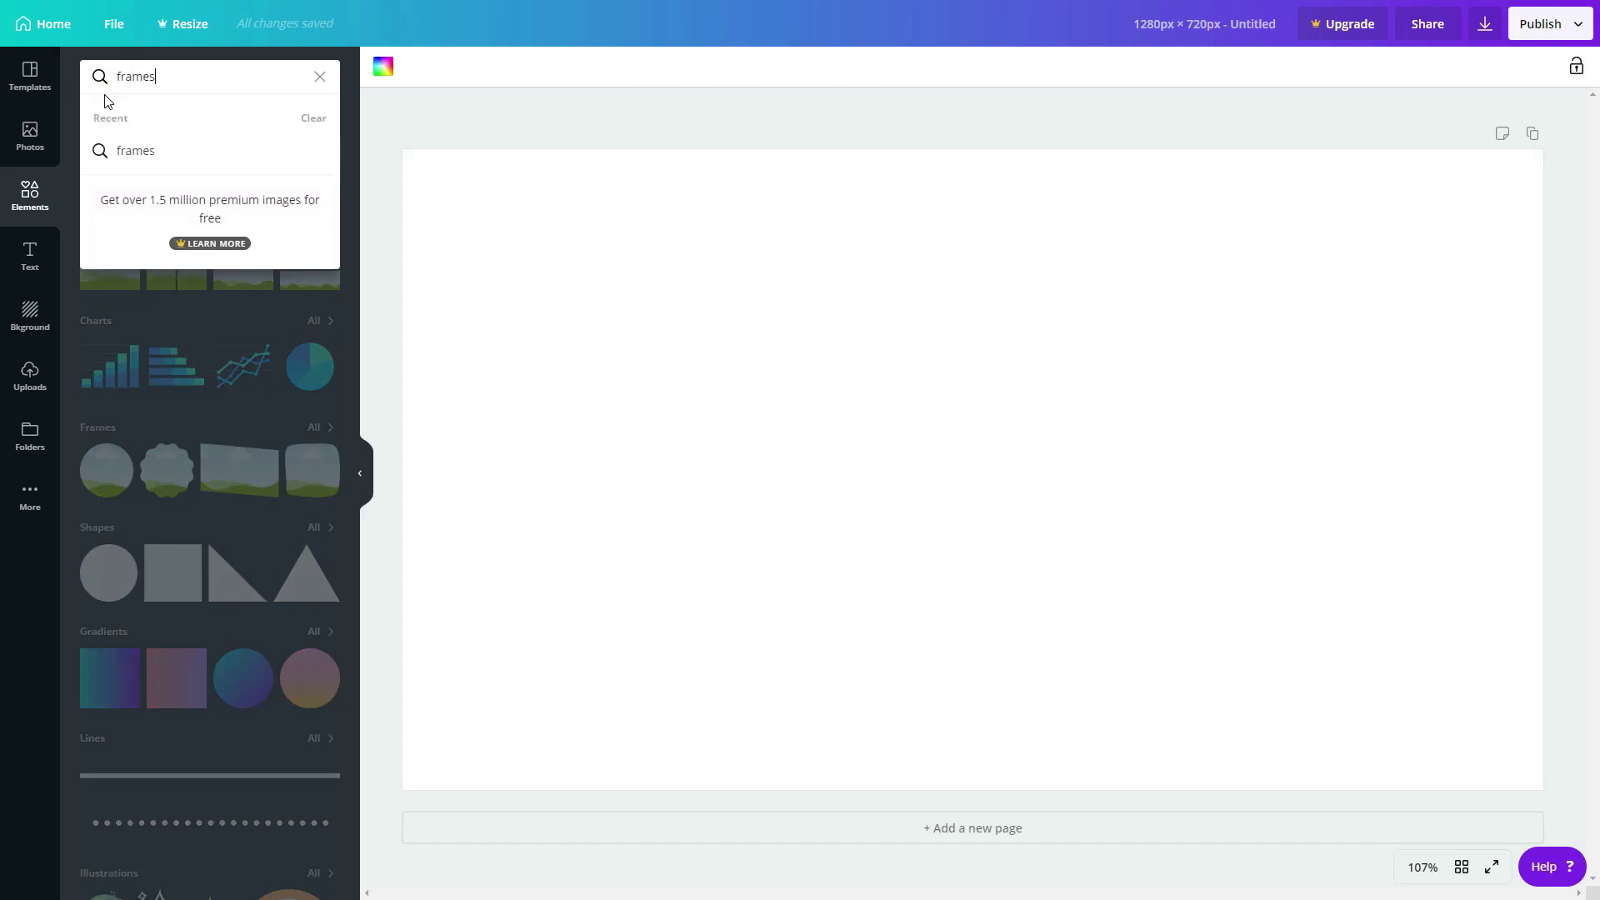
click(175, 152)
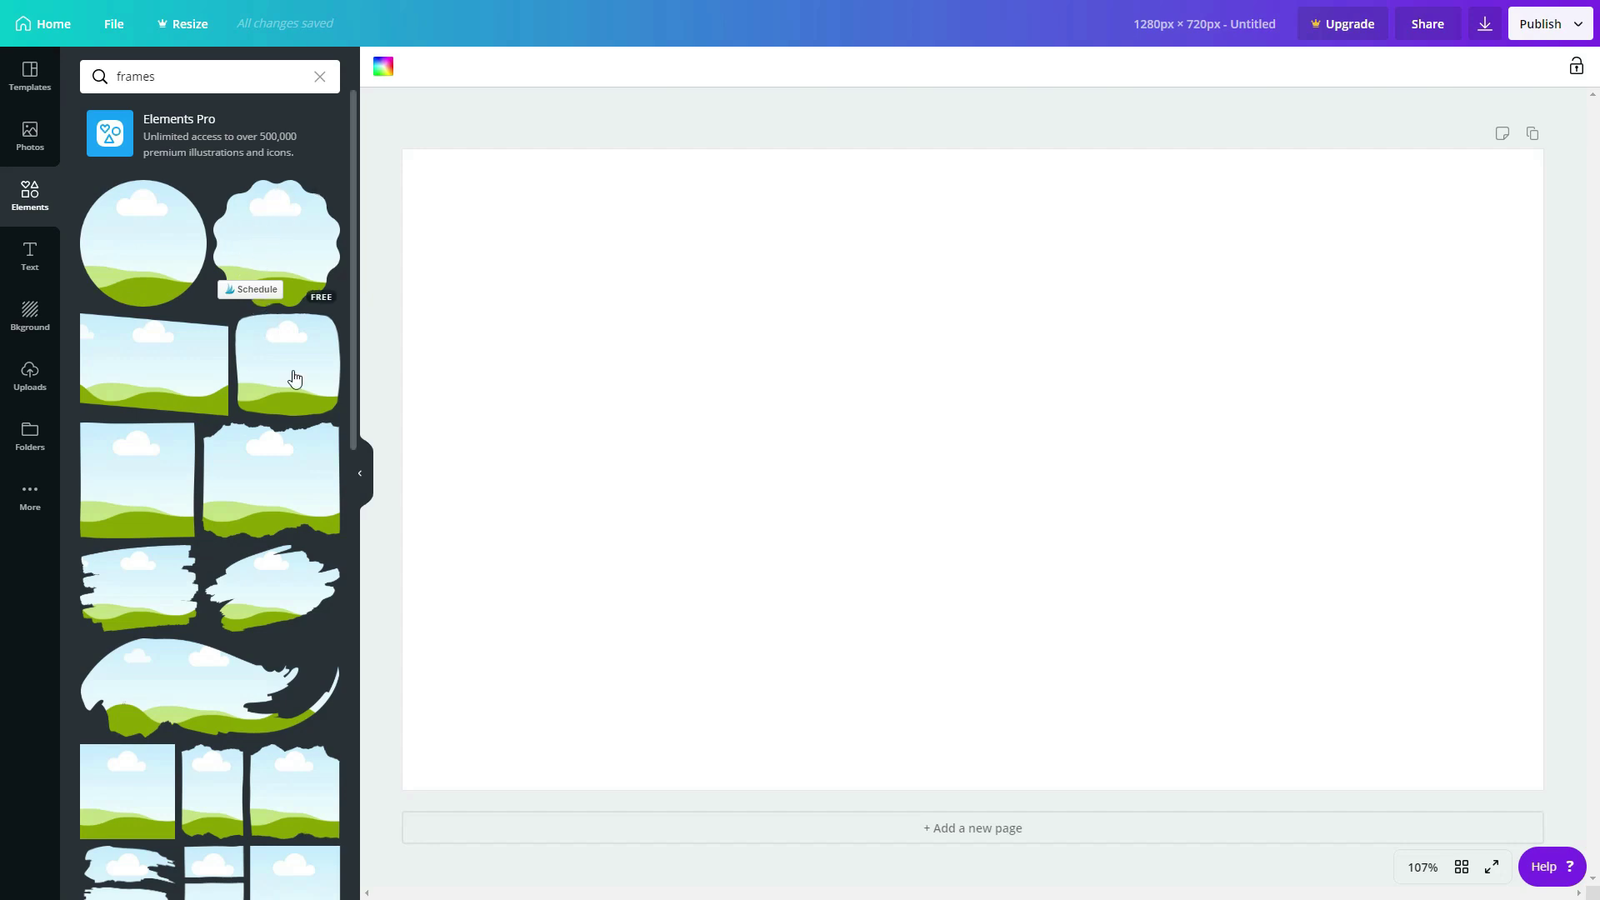
- Add the scalloped wavy-edged frame to the page and check the circle frame's info card
click(295, 268)
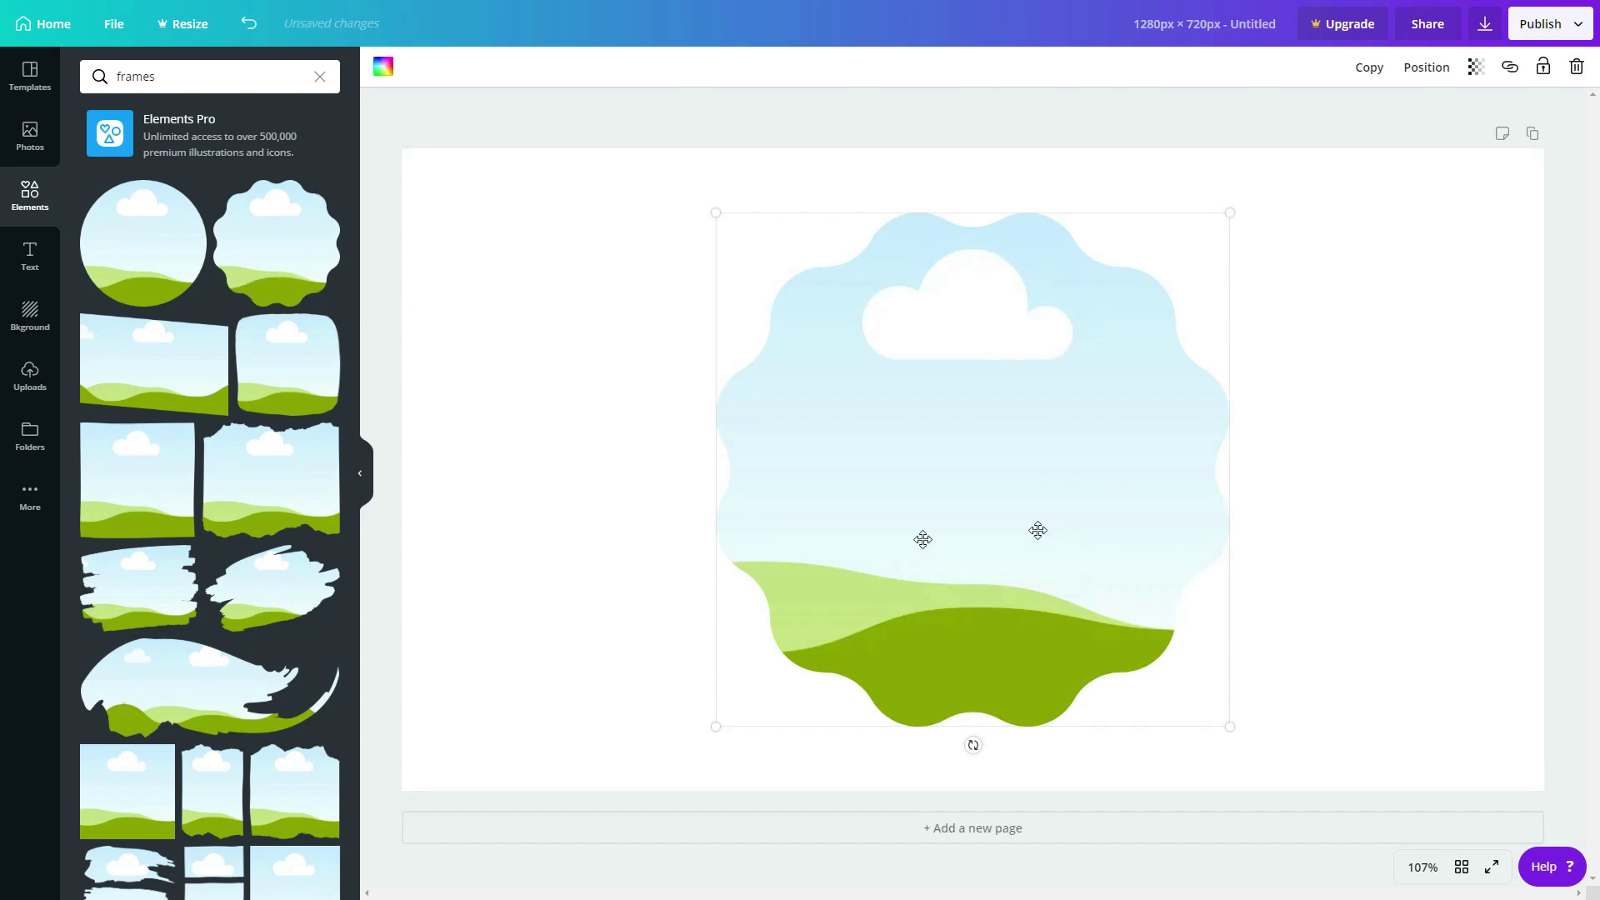
scroll(214, 526, down, 5)
scroll(215, 525, down, 6)
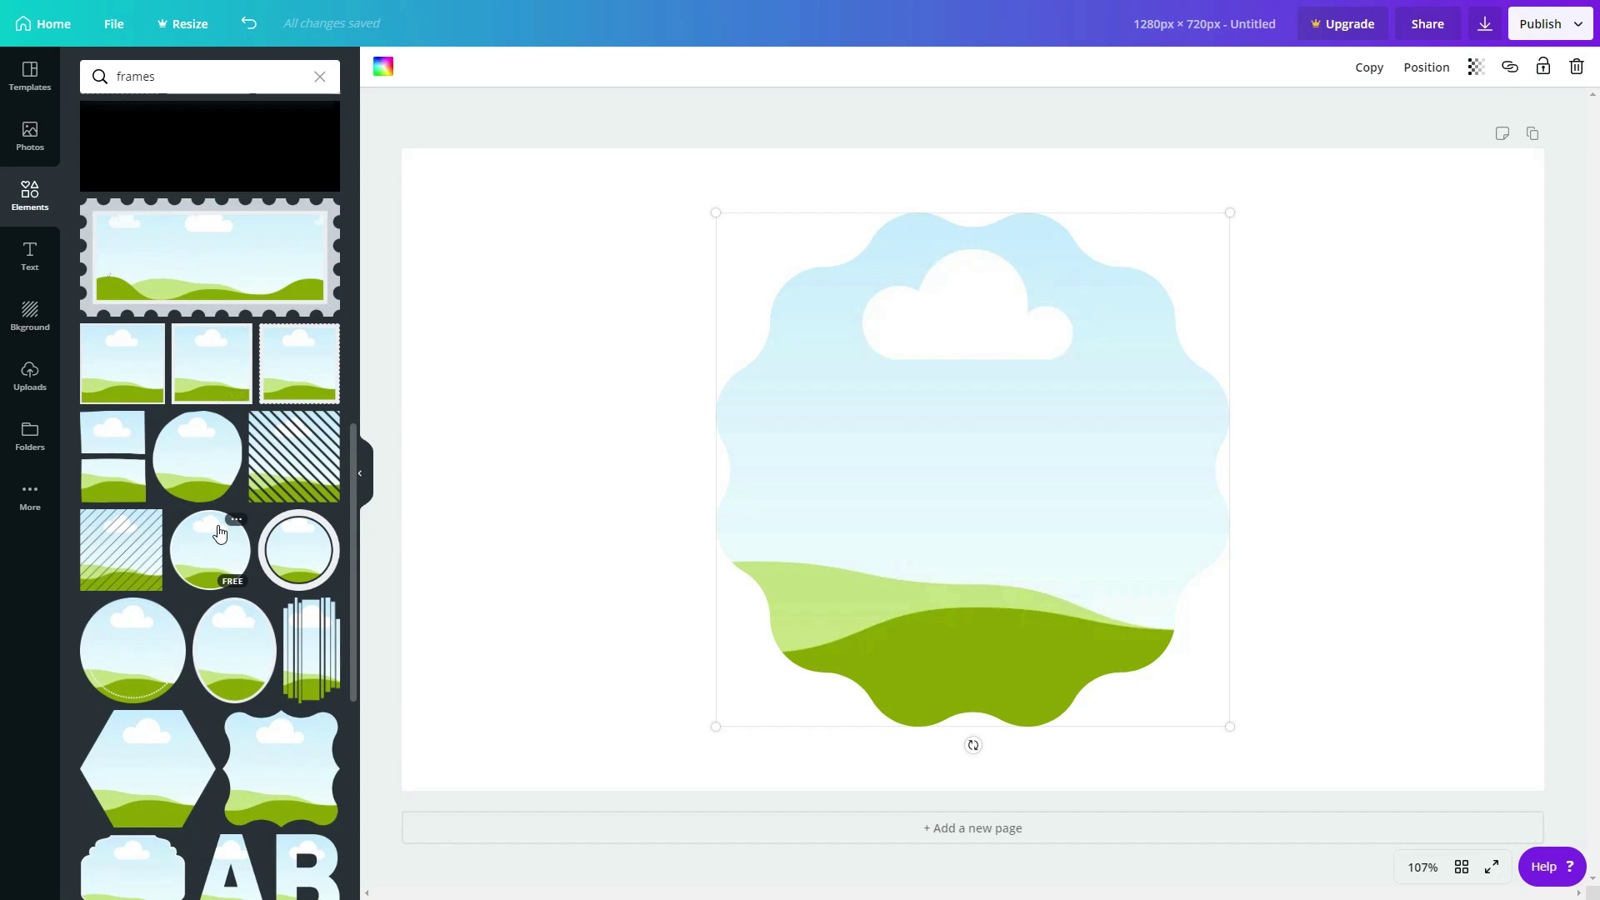
mouse_move(236, 528)
click(235, 520)
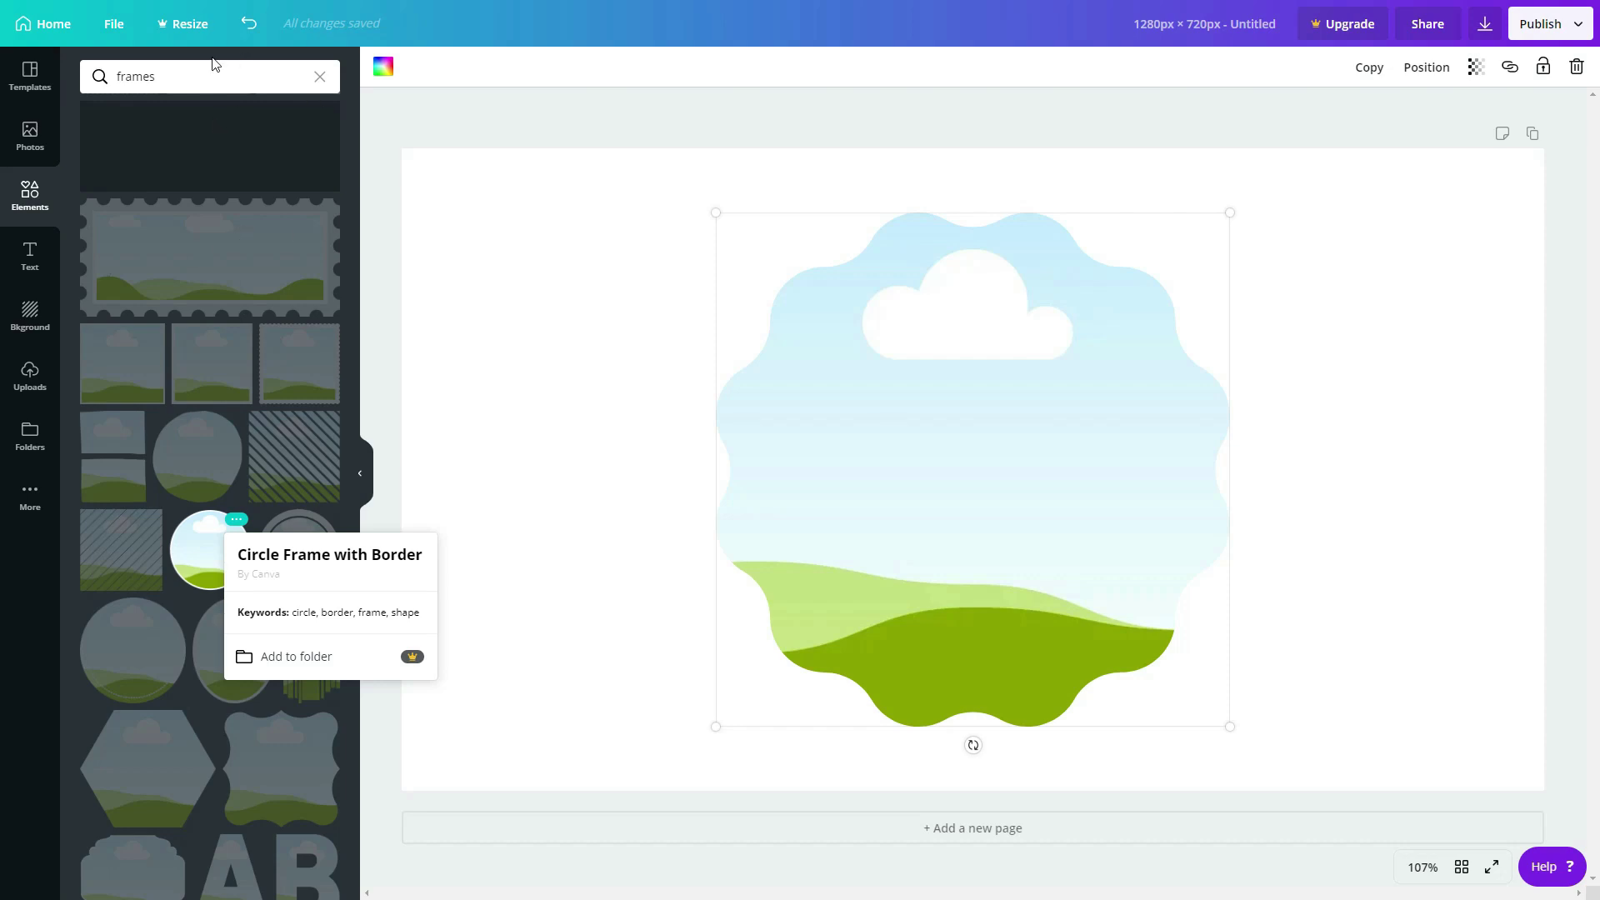
click(451, 239)
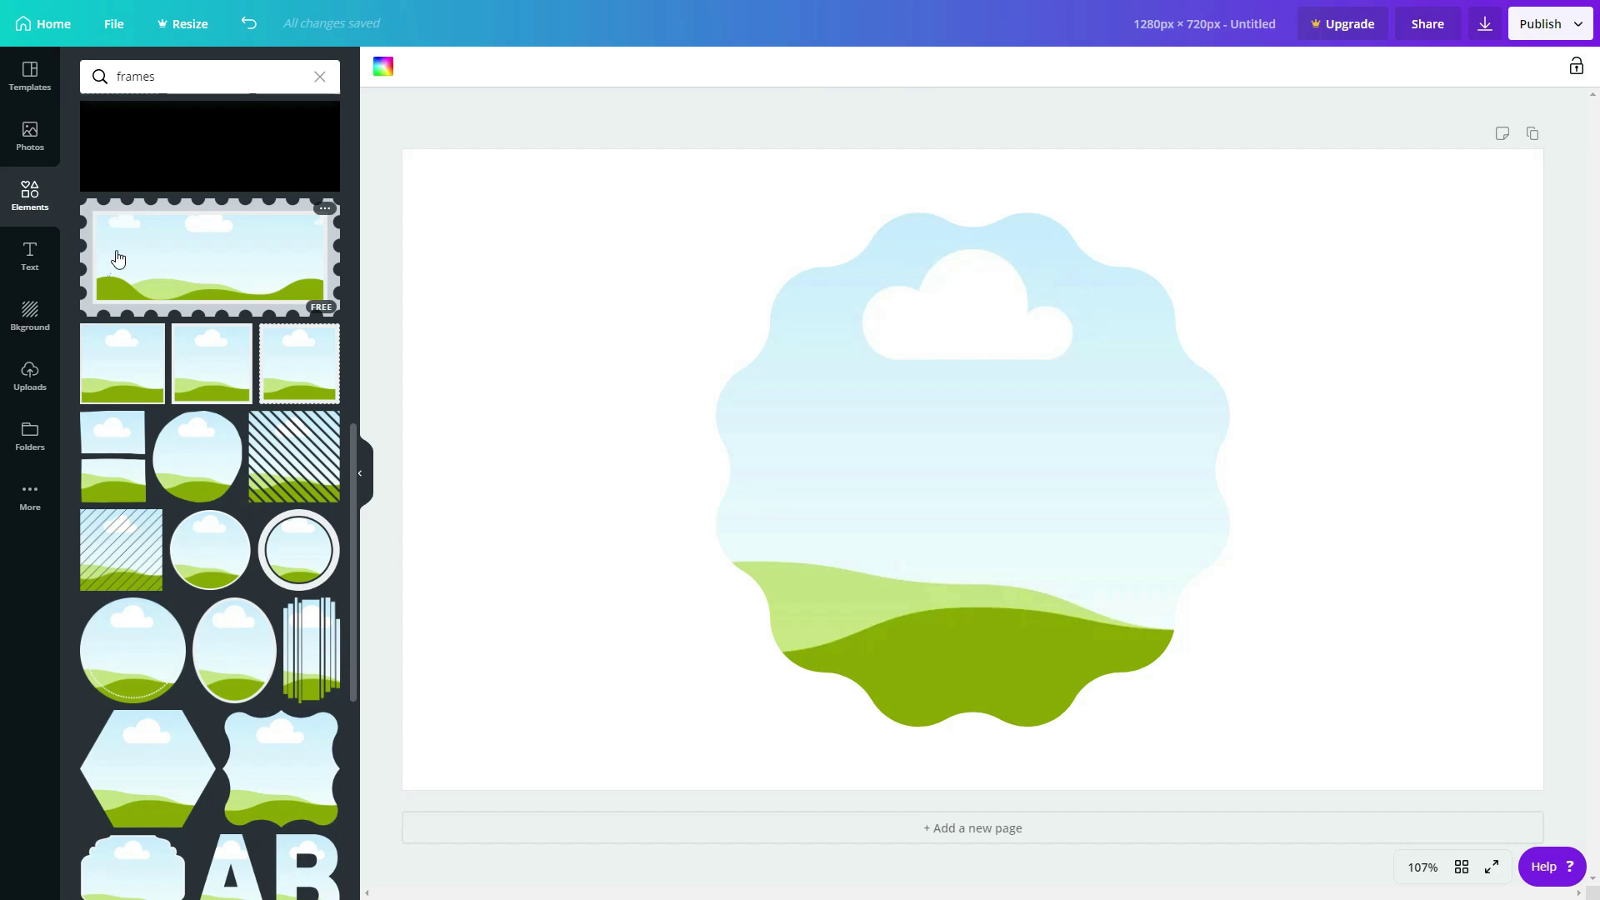
- Search stock photos for 'sunset' and drop a sunset photo into the wavy frame
click(32, 150)
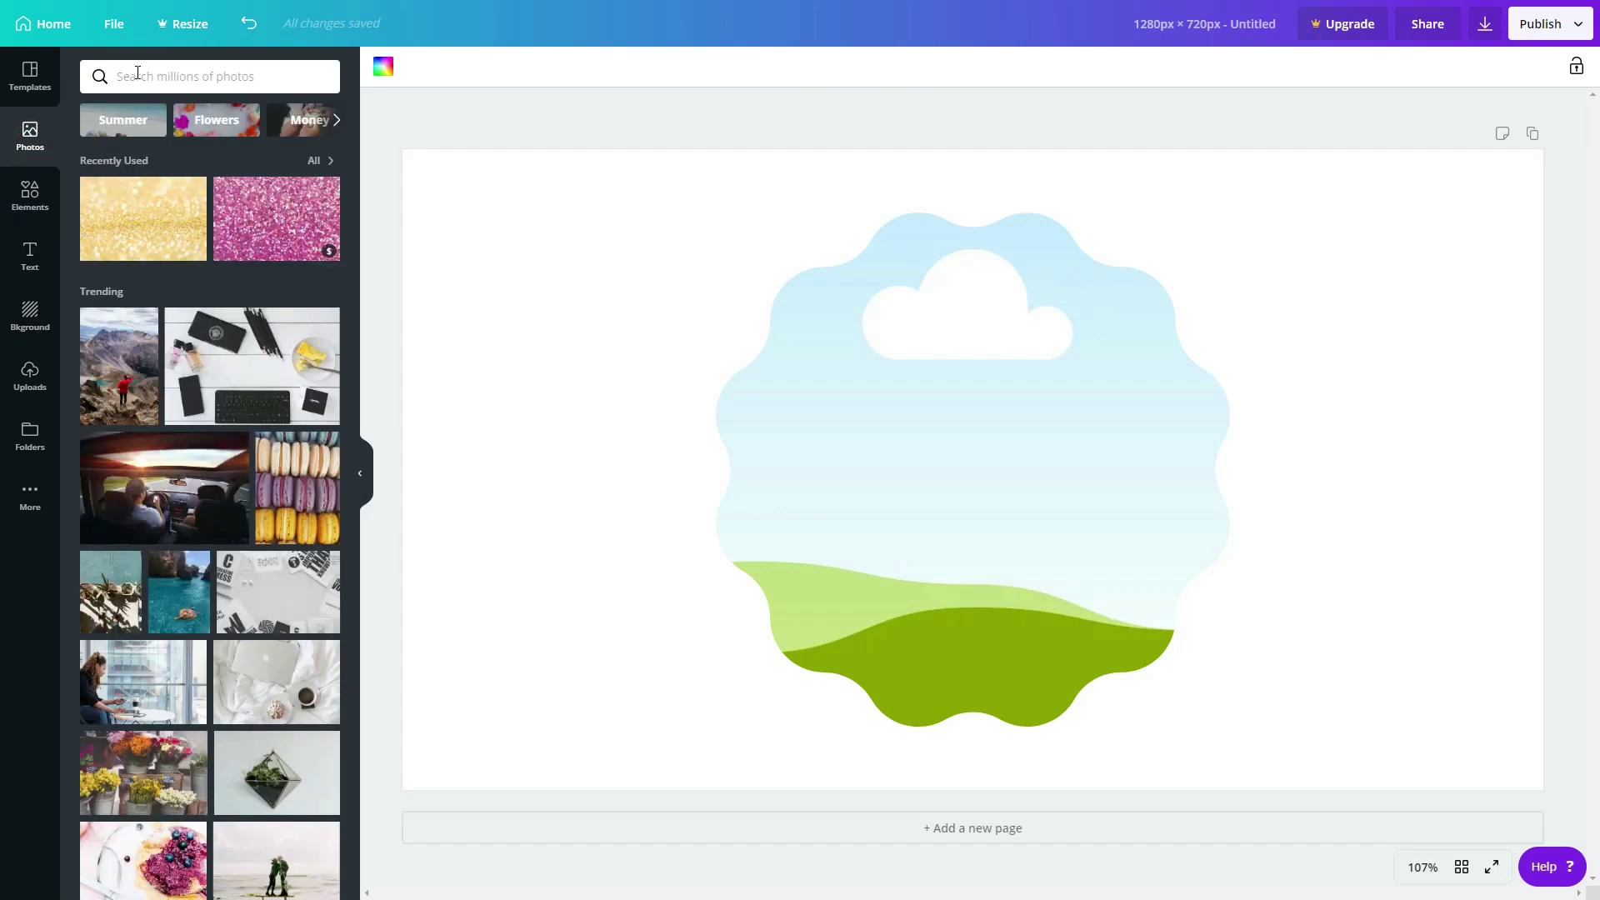
click(138, 76)
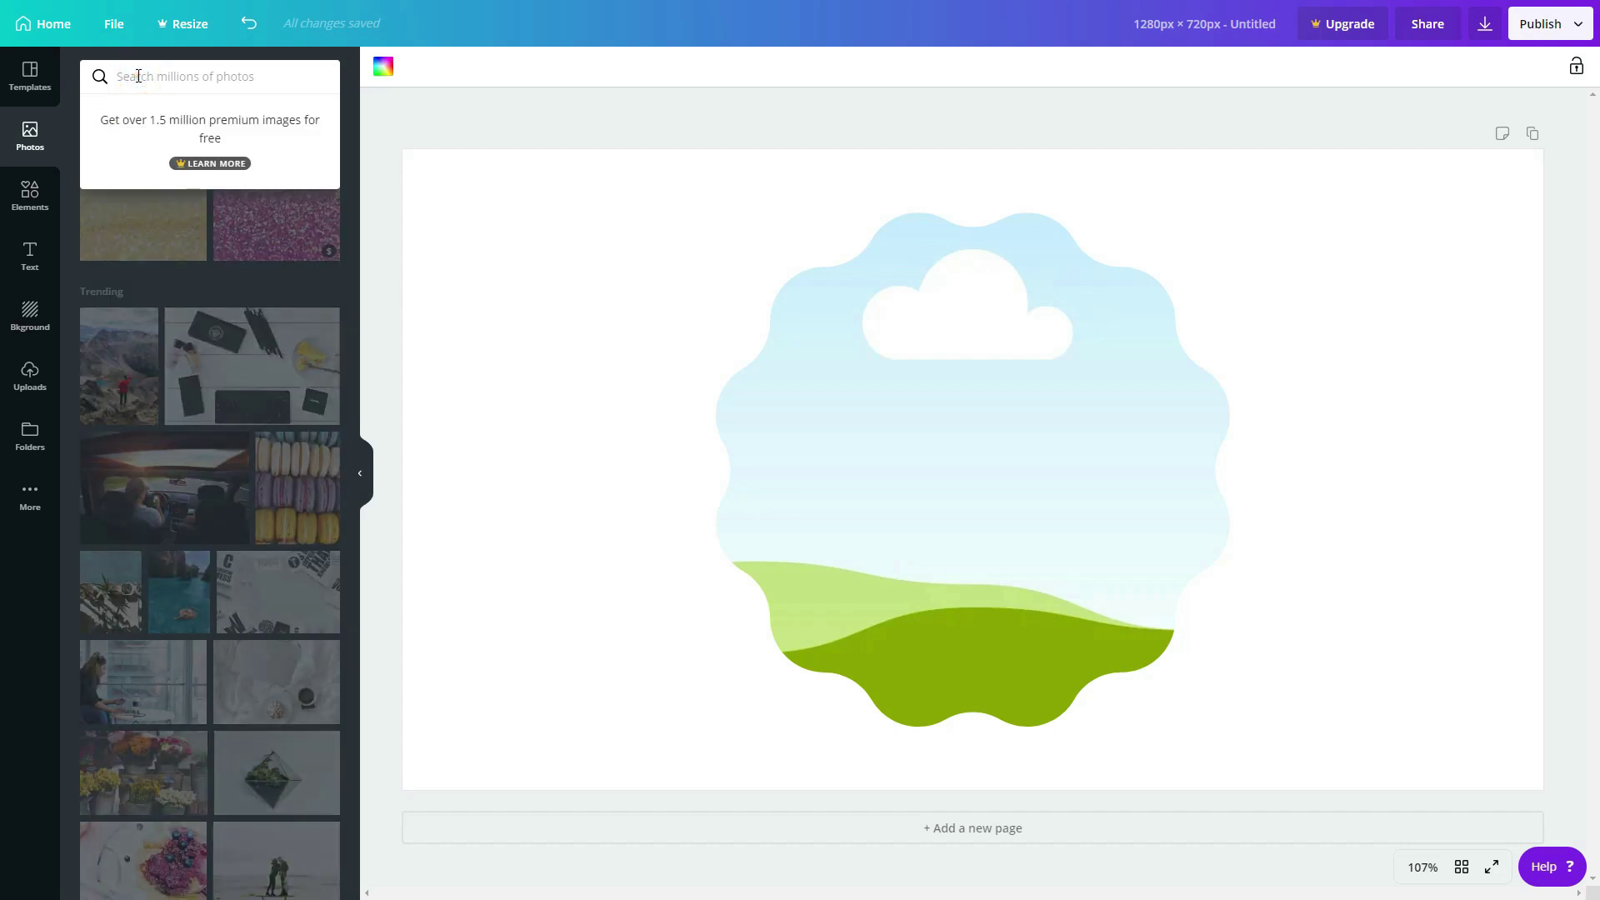
text(sunset)
key(Return)
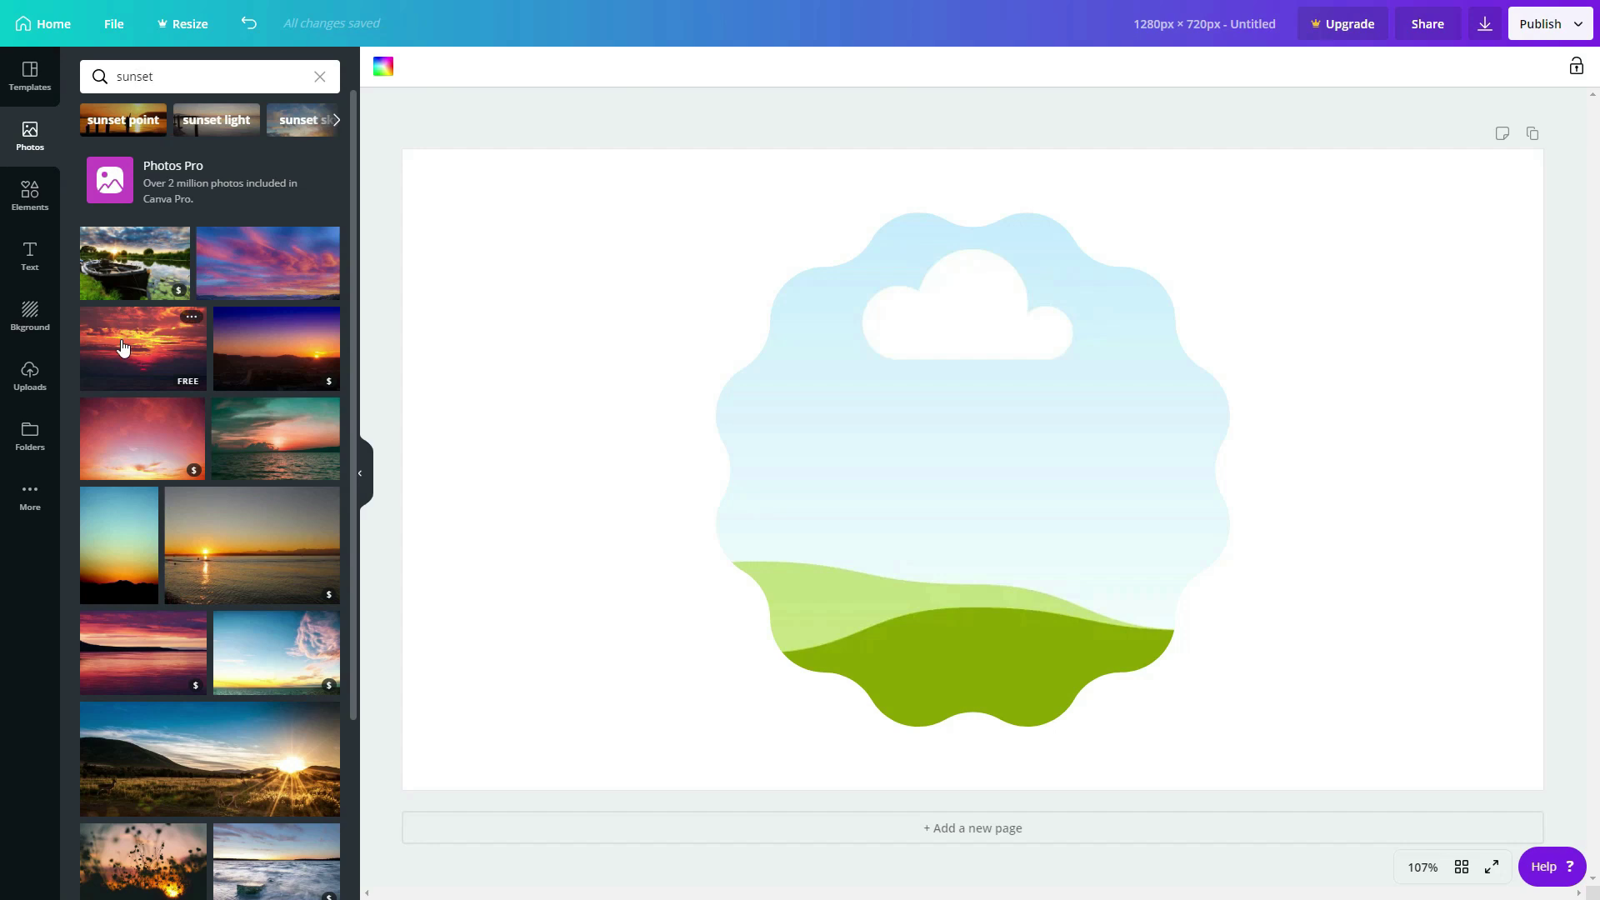
drag(122, 346, 760, 261)
mouse_move(858, 383)
mouse_down()
mouse_move(841, 457)
mouse_move(958, 438)
mouse_up()
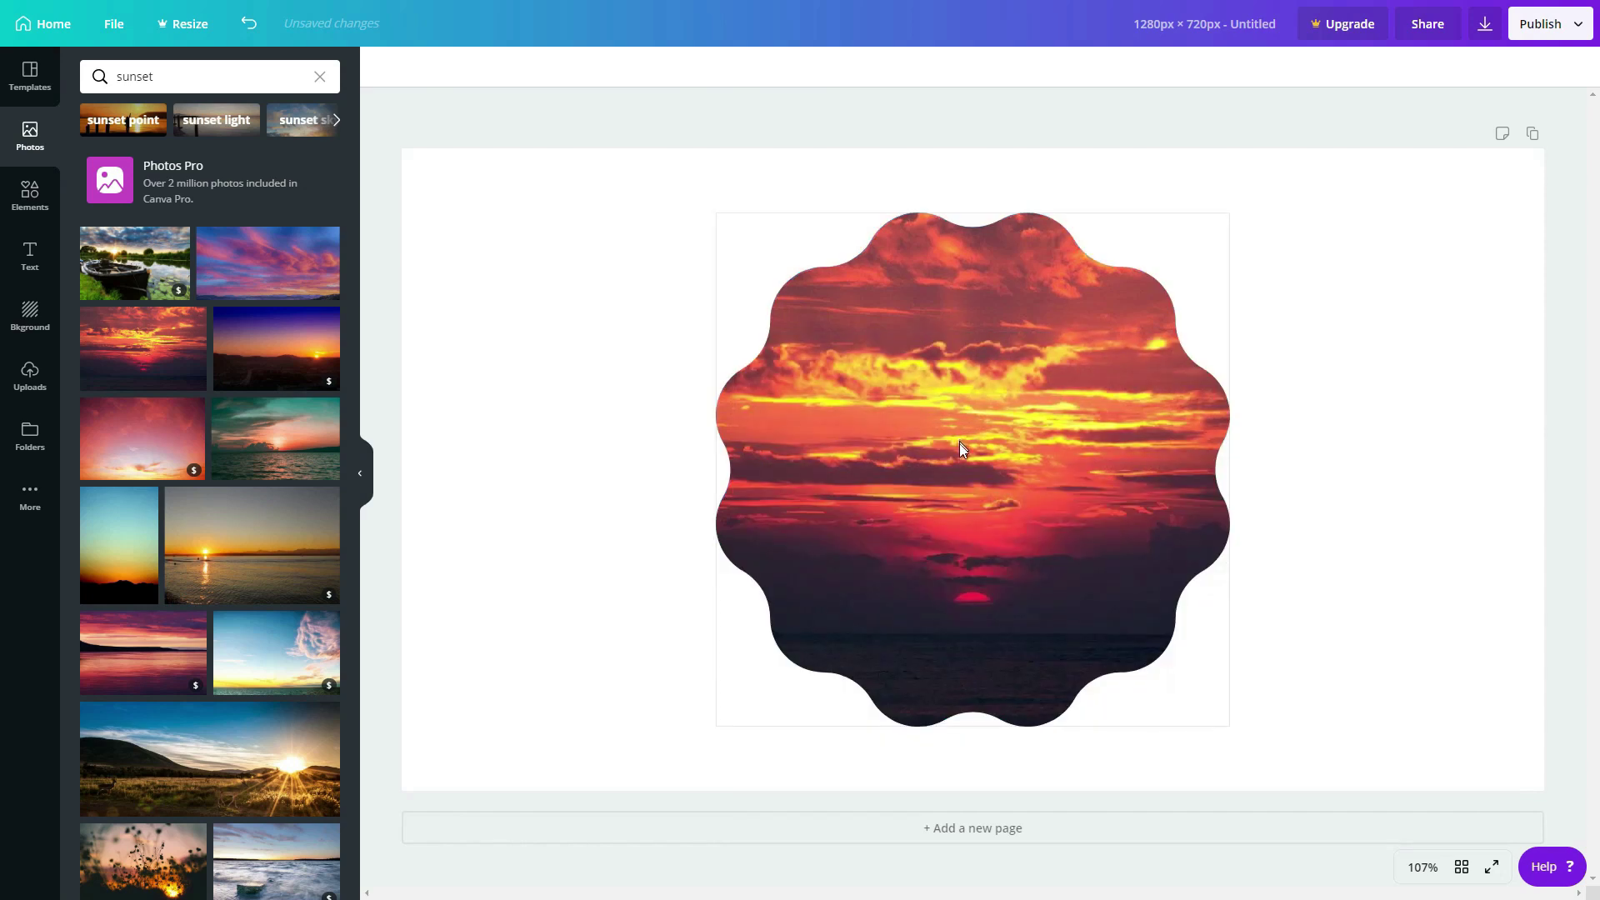
- Reposition the sunset photo inside the wavy frame by cropping it leftward
click(925, 376)
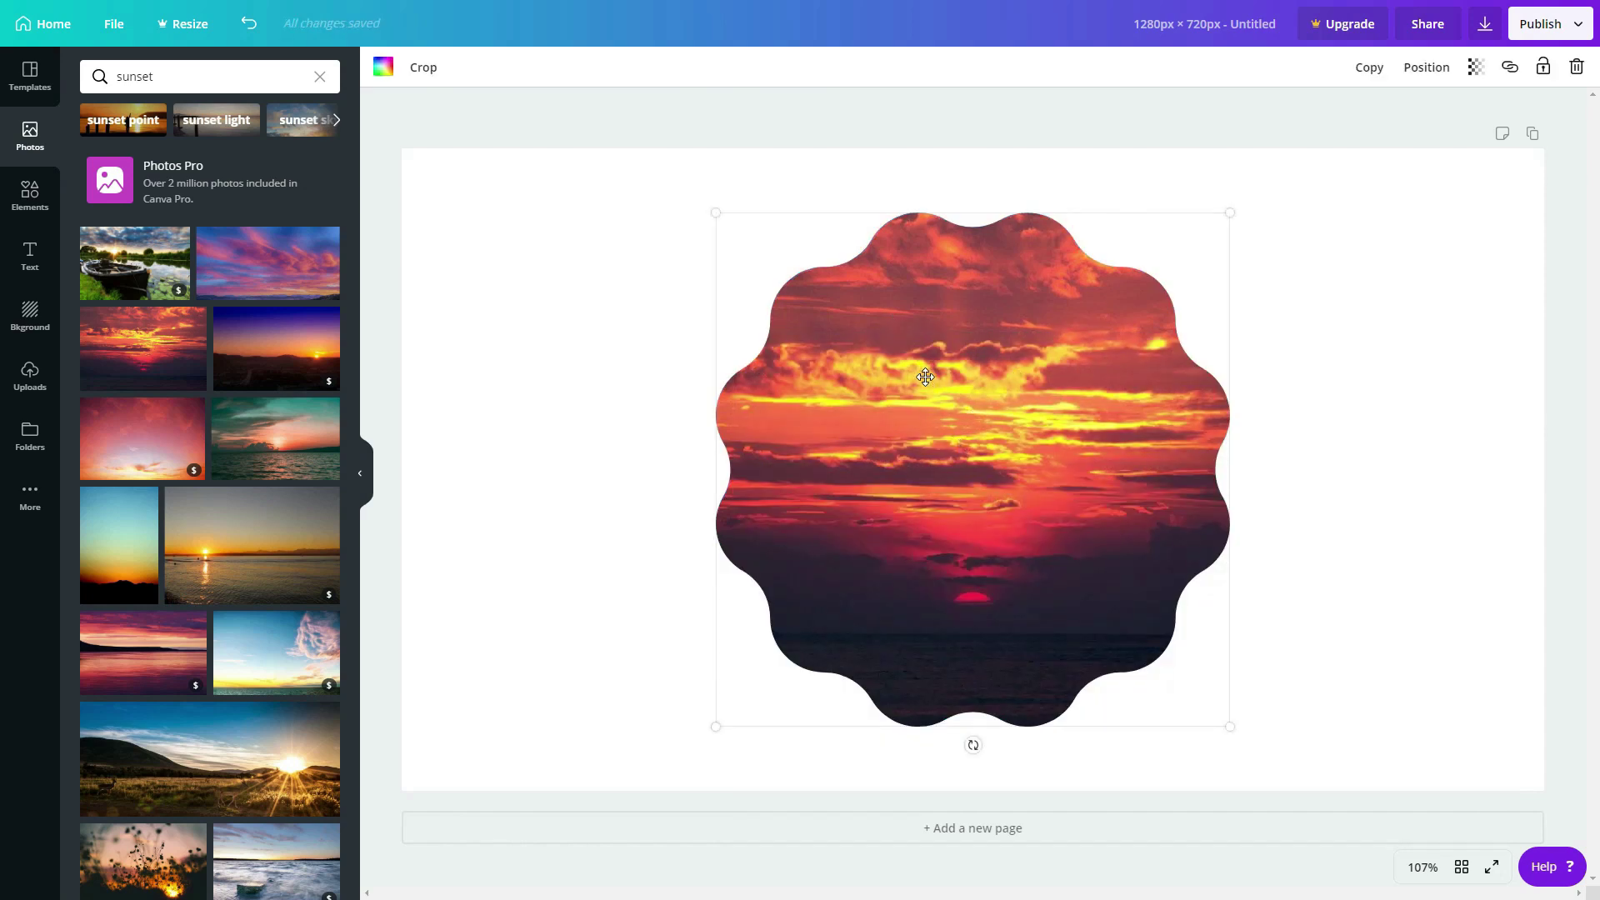
double_click(925, 379)
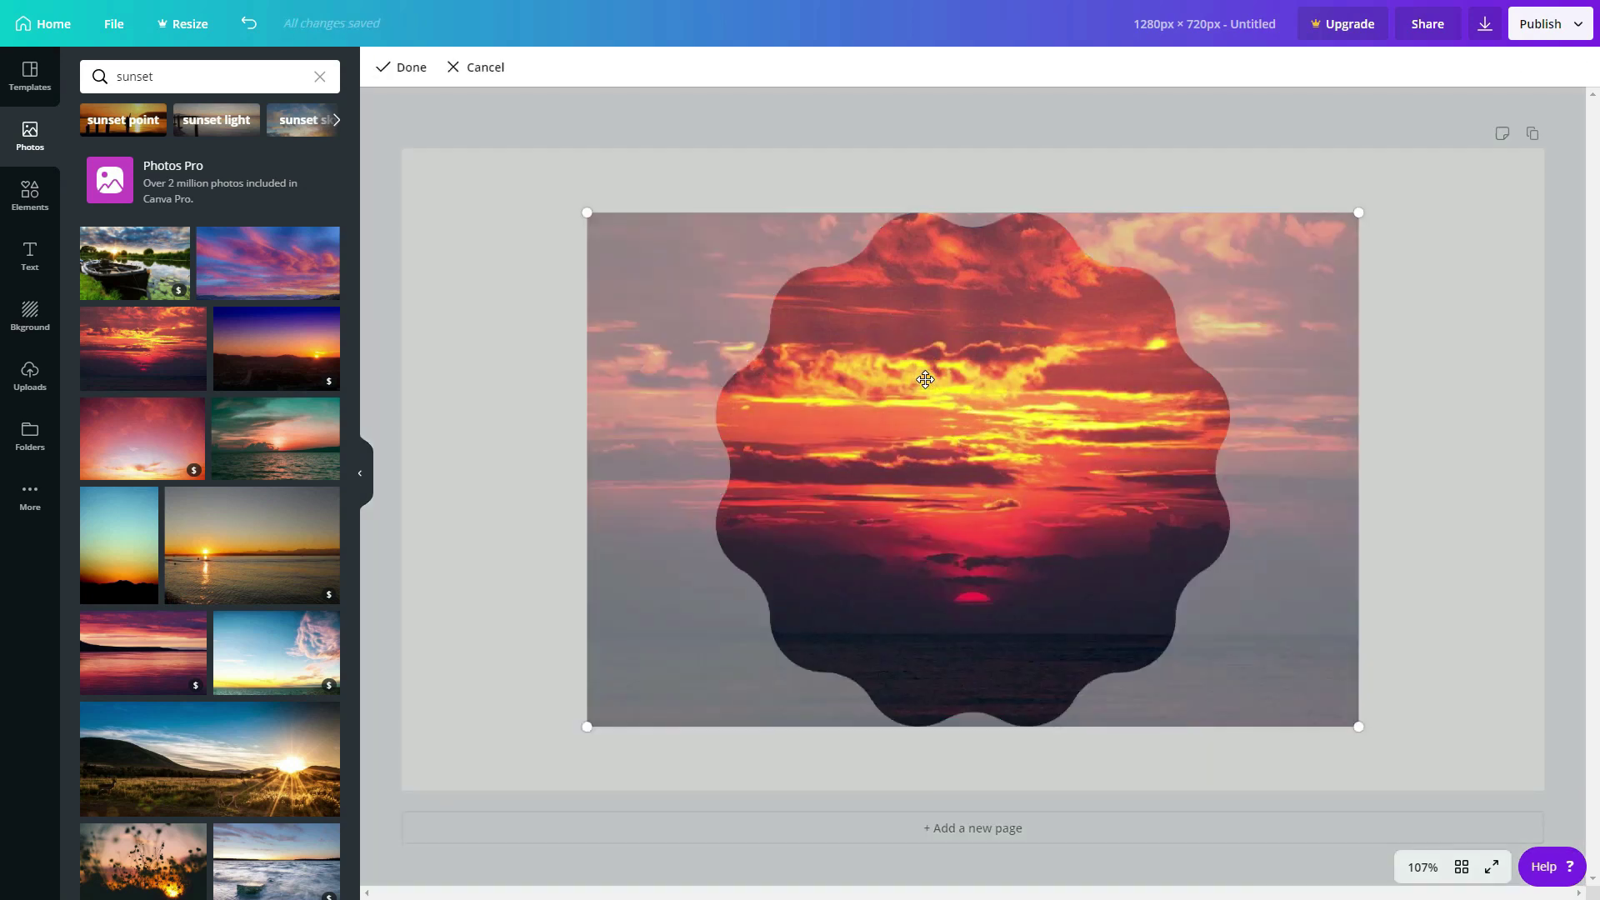
click(471, 243)
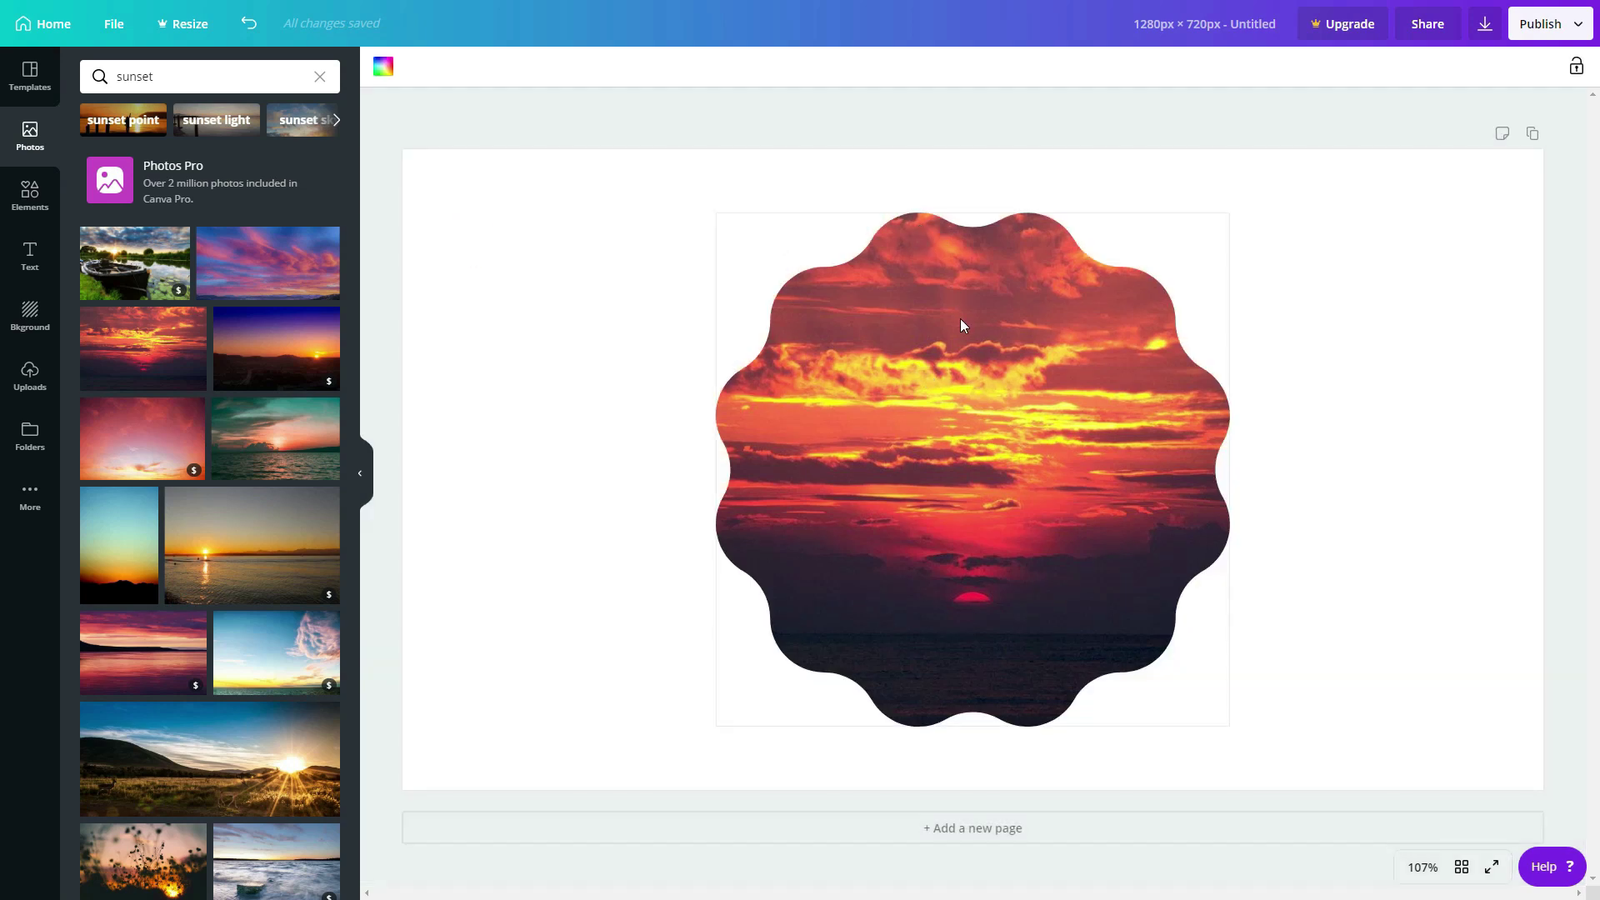
double_click(970, 458)
mouse_move(970, 457)
mouse_down()
mouse_move(838, 458)
mouse_move(1045, 445)
mouse_move(1018, 450)
mouse_up()
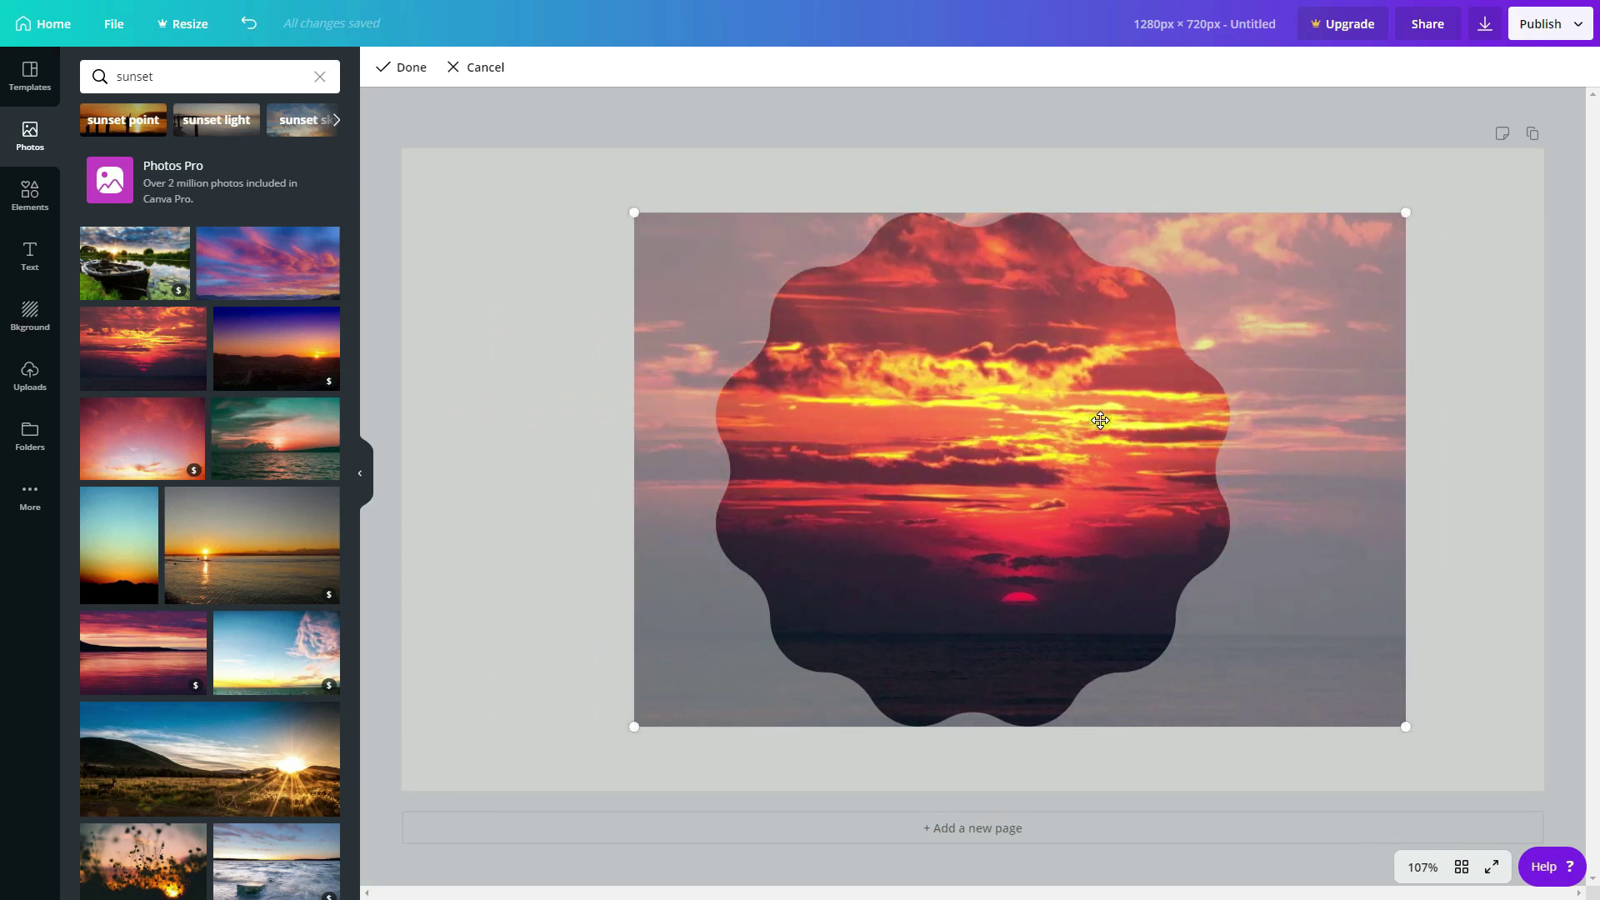
key(Return)
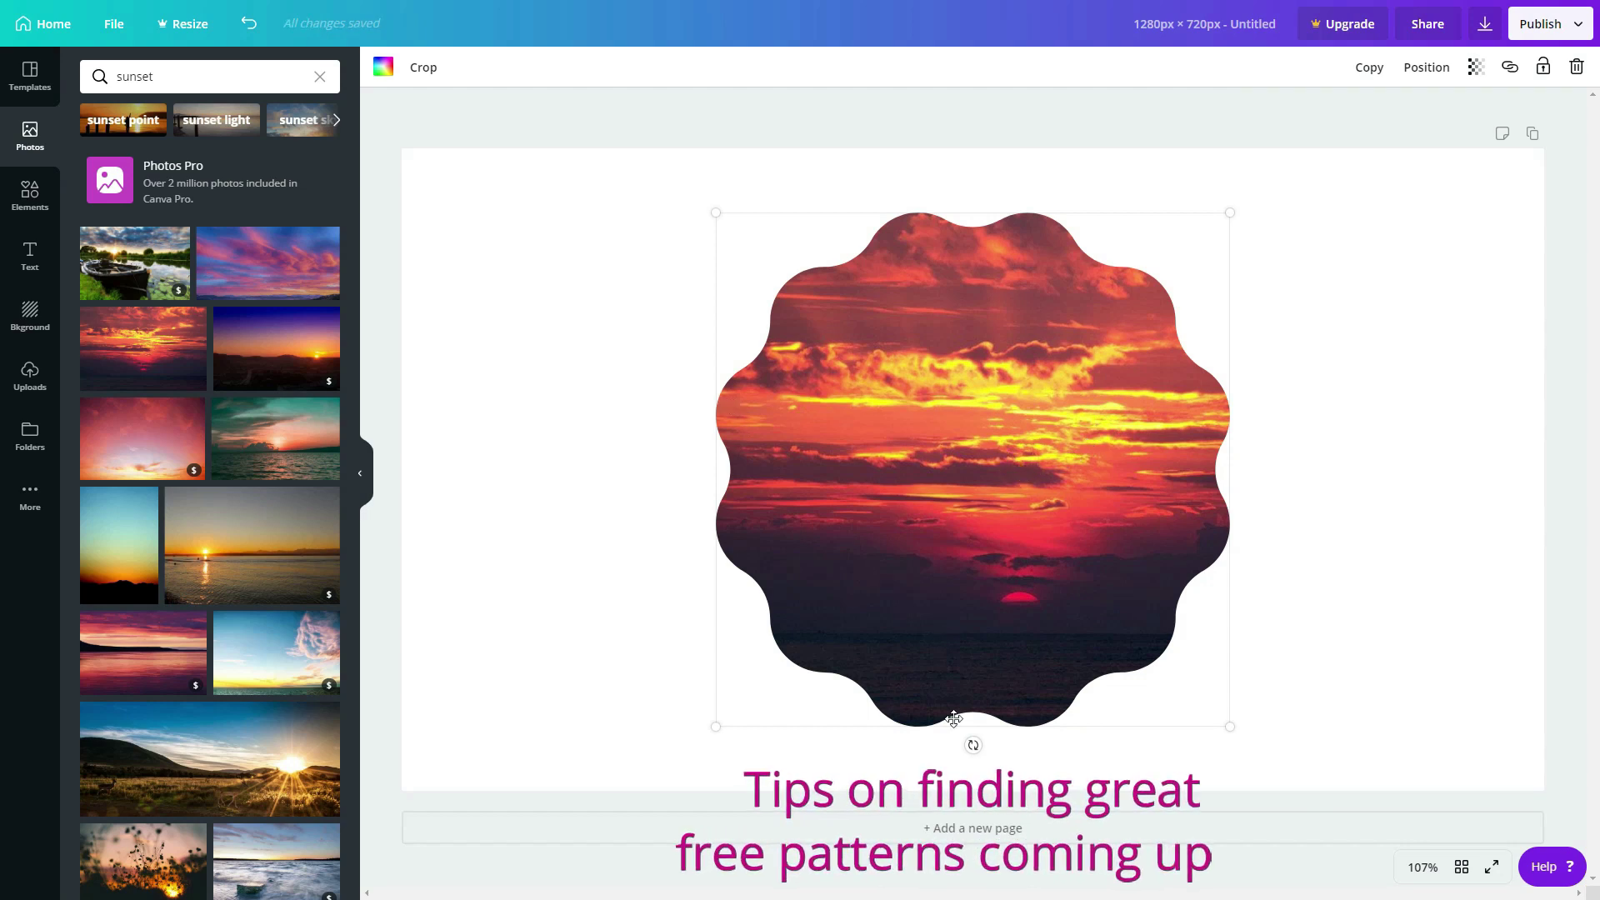
- Shift the photo slightly left once more, then delete the sunset frame
click(423, 67)
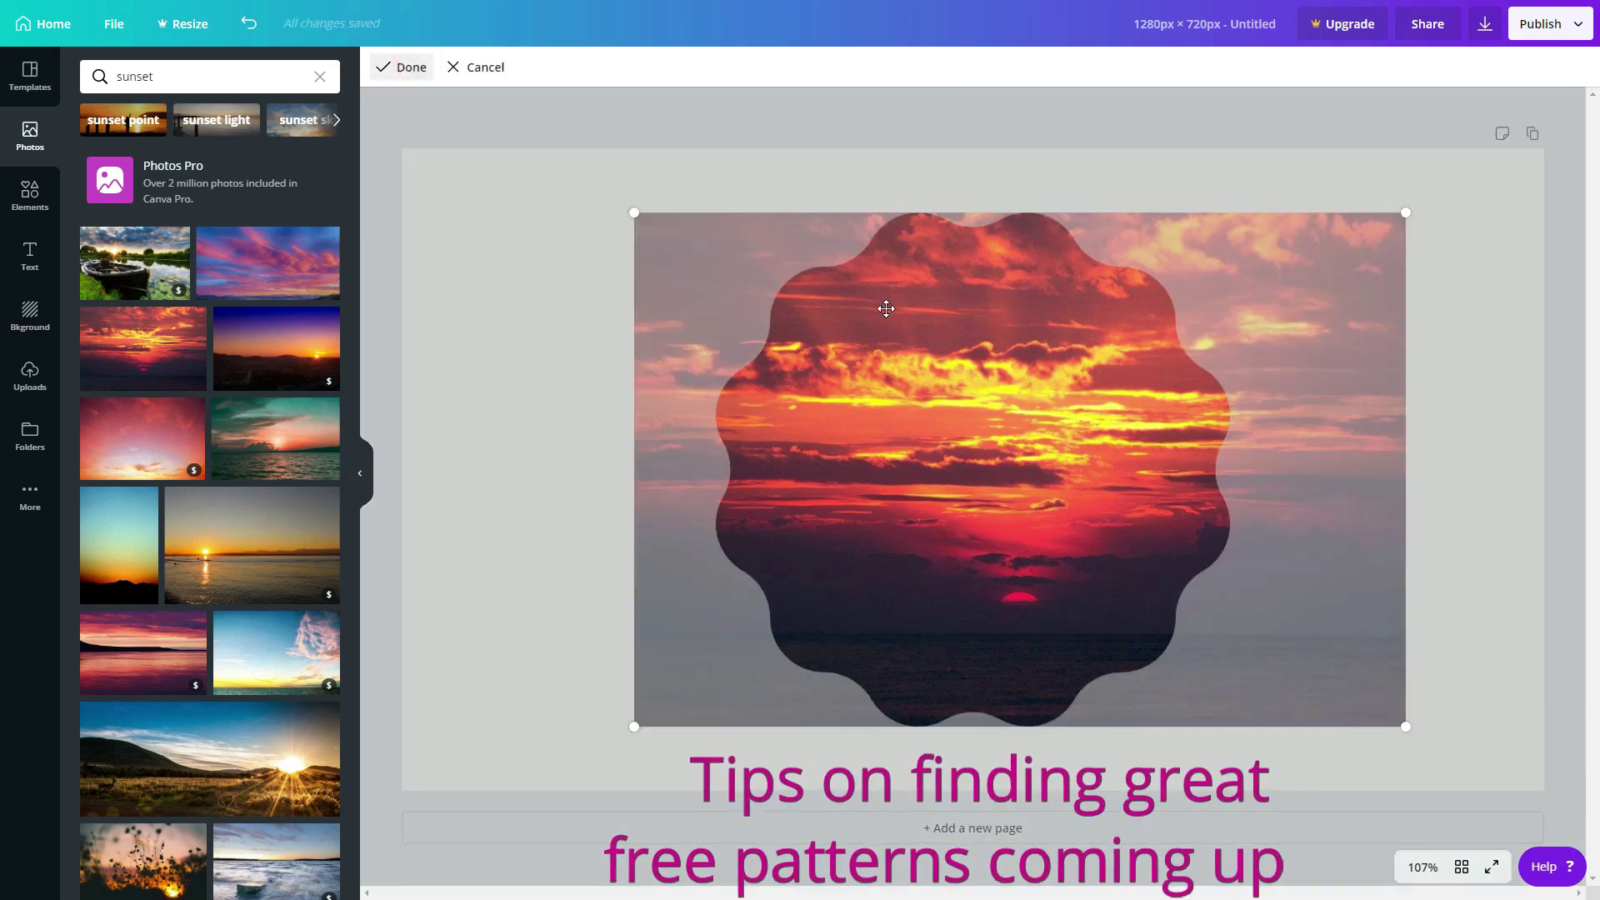
mouse_move(708, 247)
mouse_down()
mouse_move(733, 278)
mouse_move(825, 297)
mouse_move(618, 321)
mouse_move(714, 314)
mouse_move(708, 338)
mouse_move(679, 334)
mouse_up()
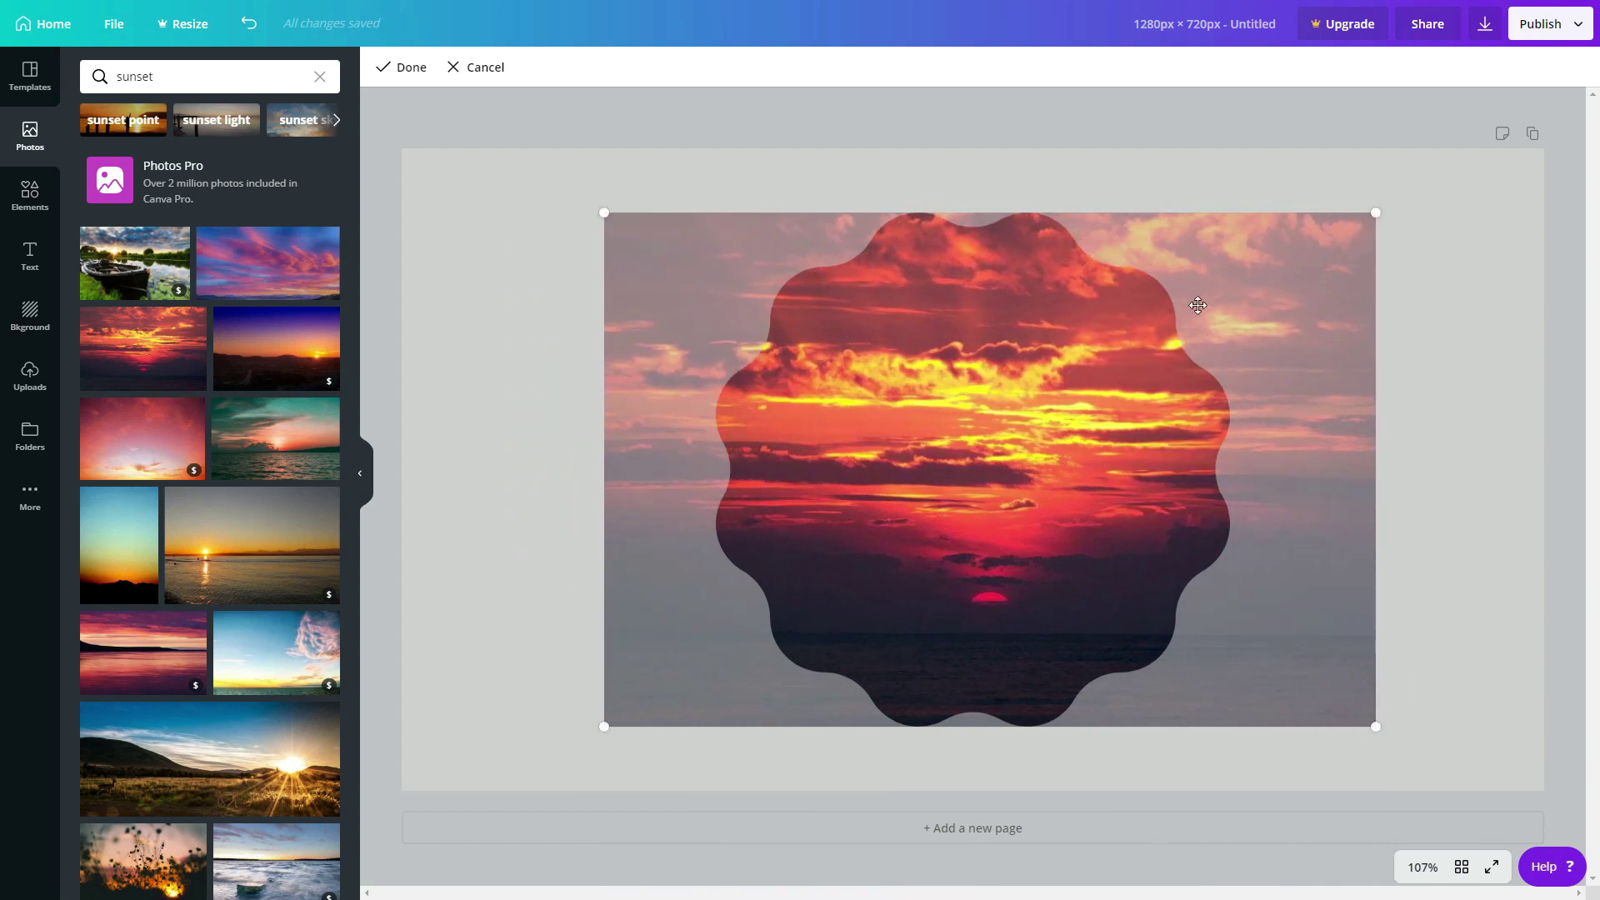
drag(1041, 418, 1016, 424)
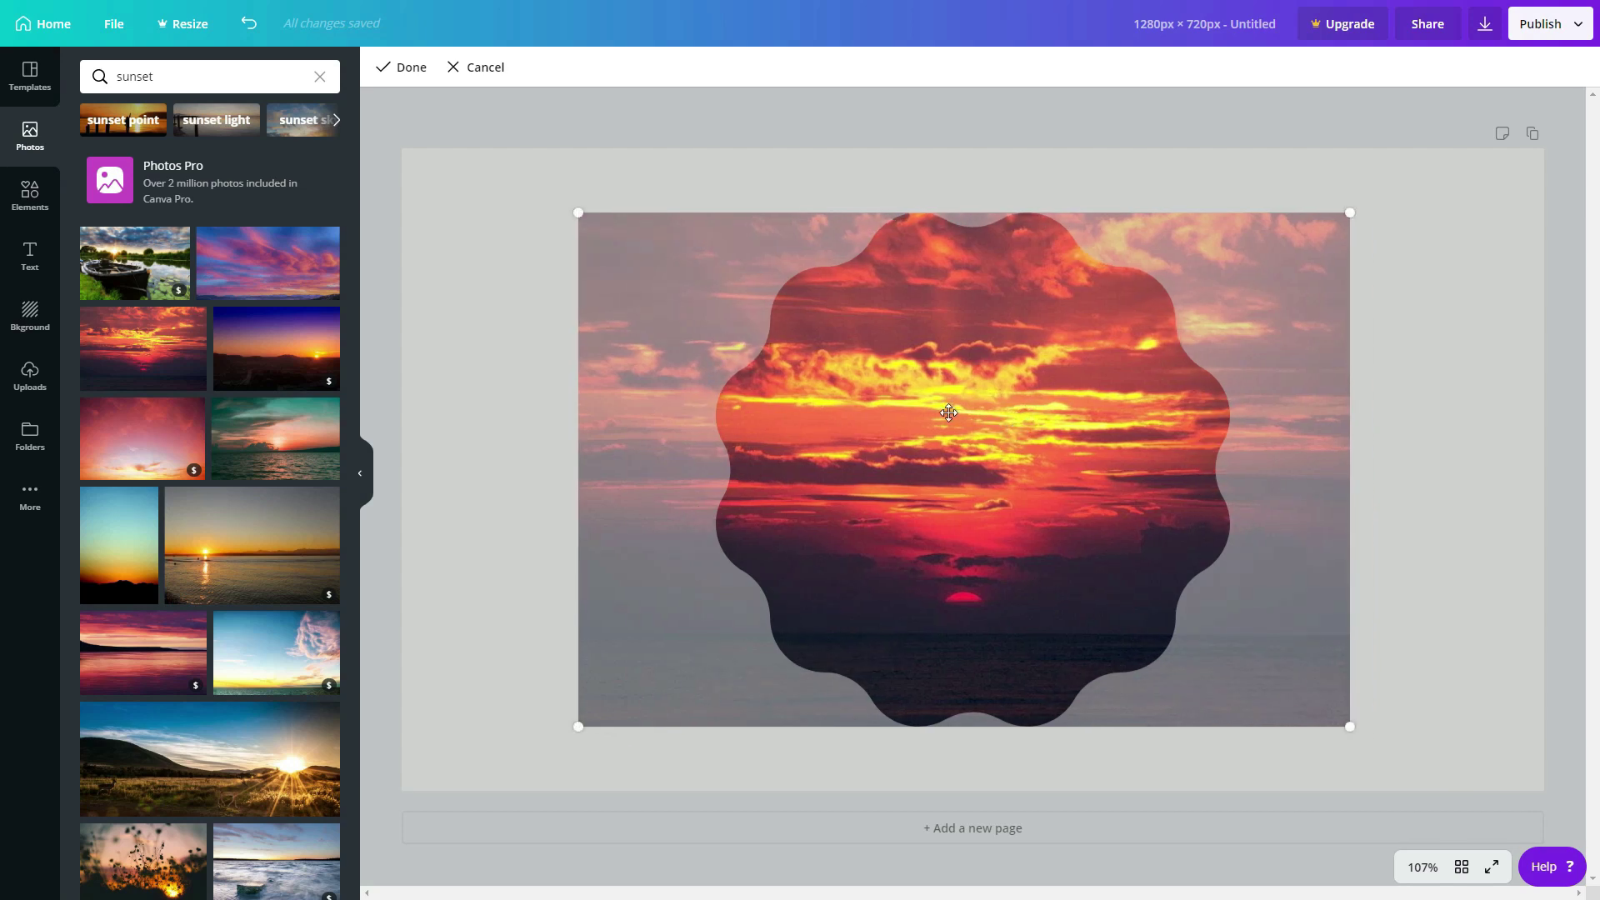
click(412, 68)
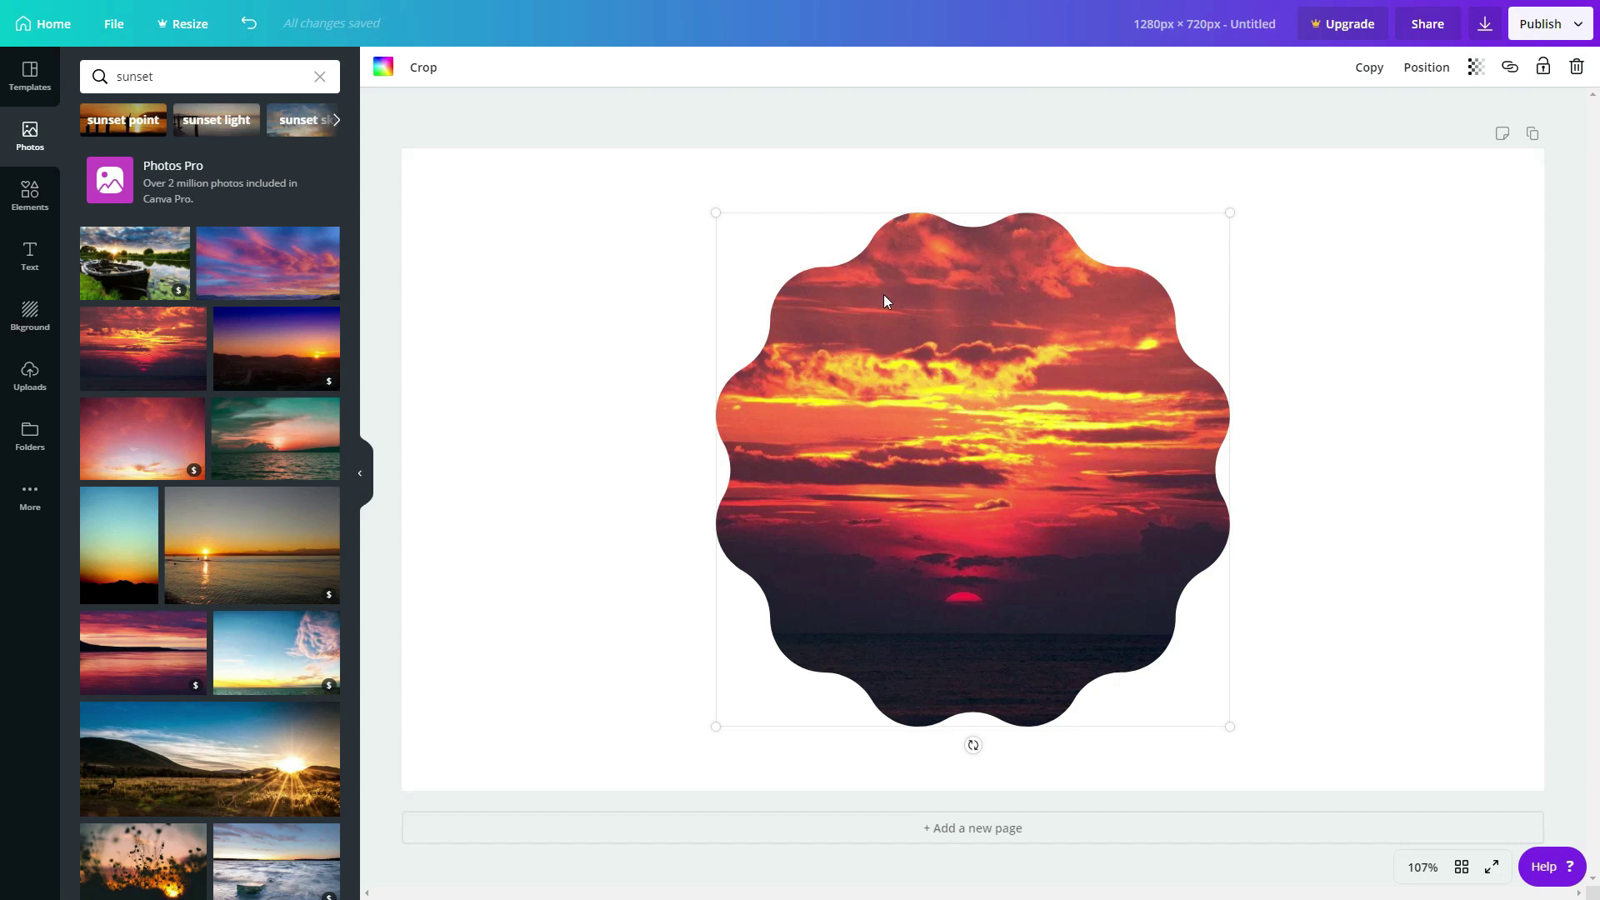
key(Delete)
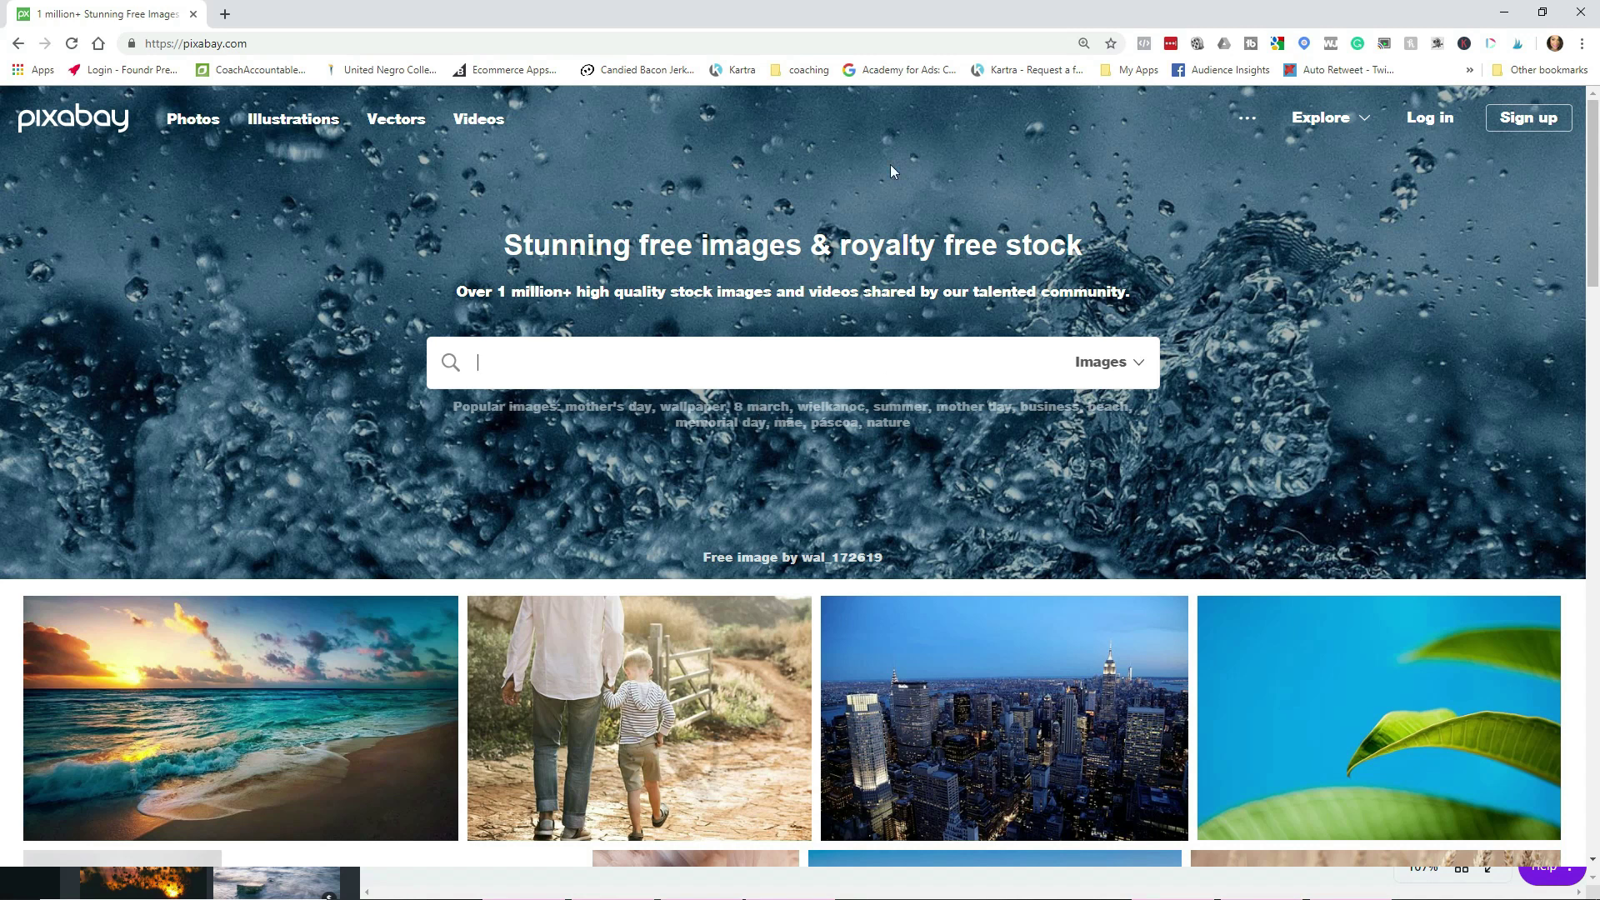
- Search Pixabay images for 'glitter'
click(1140, 365)
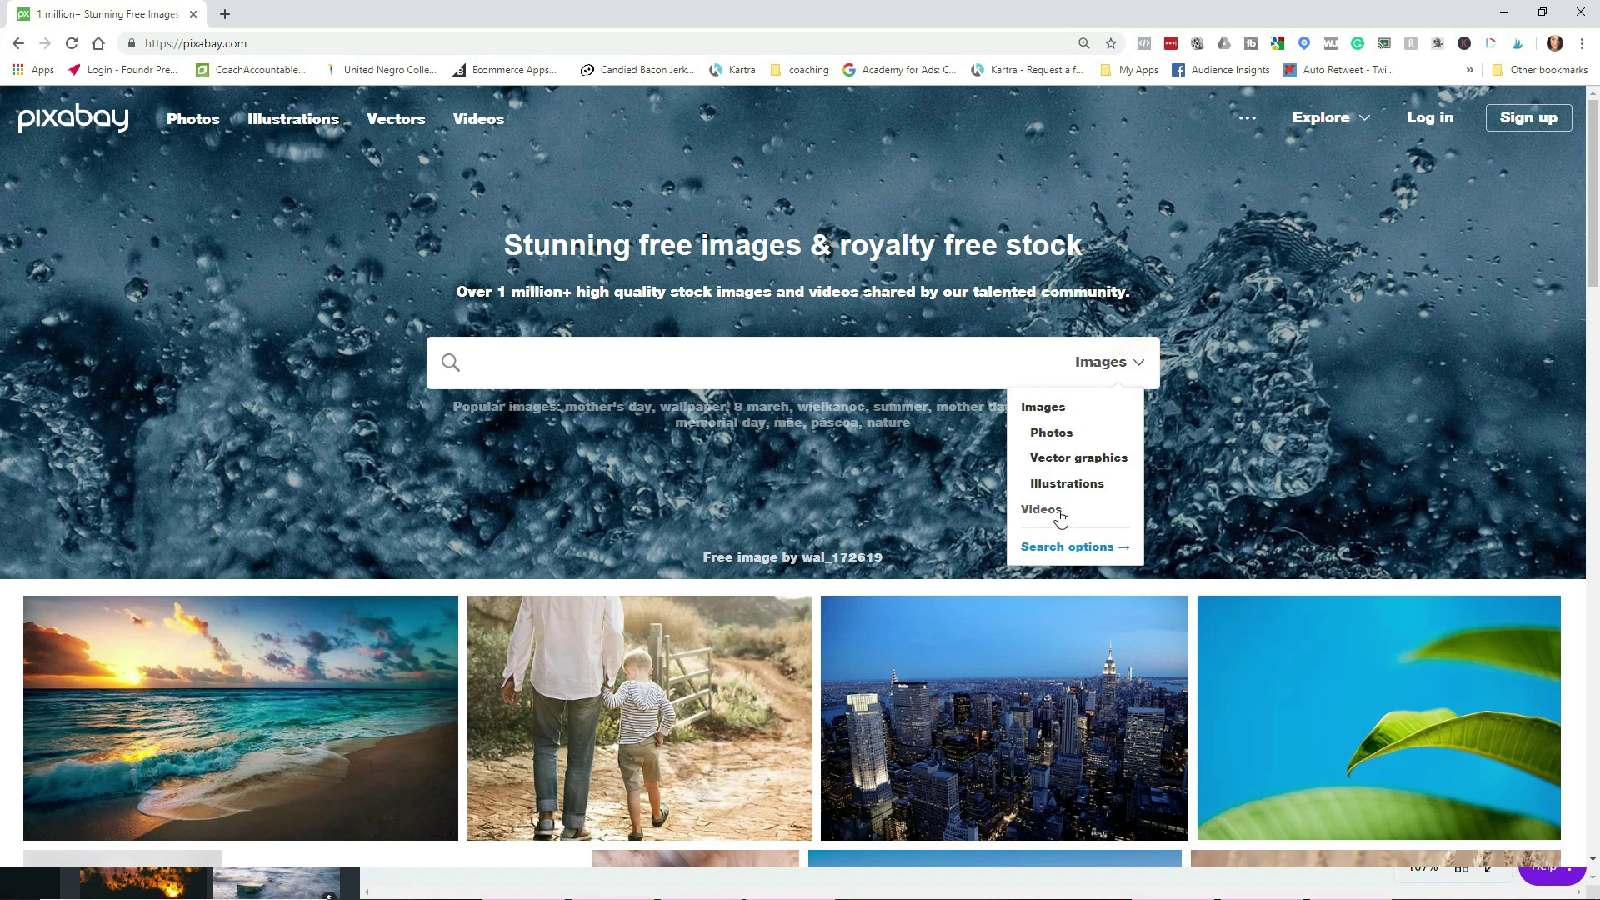
click(772, 365)
text(glitter)
key(Return)
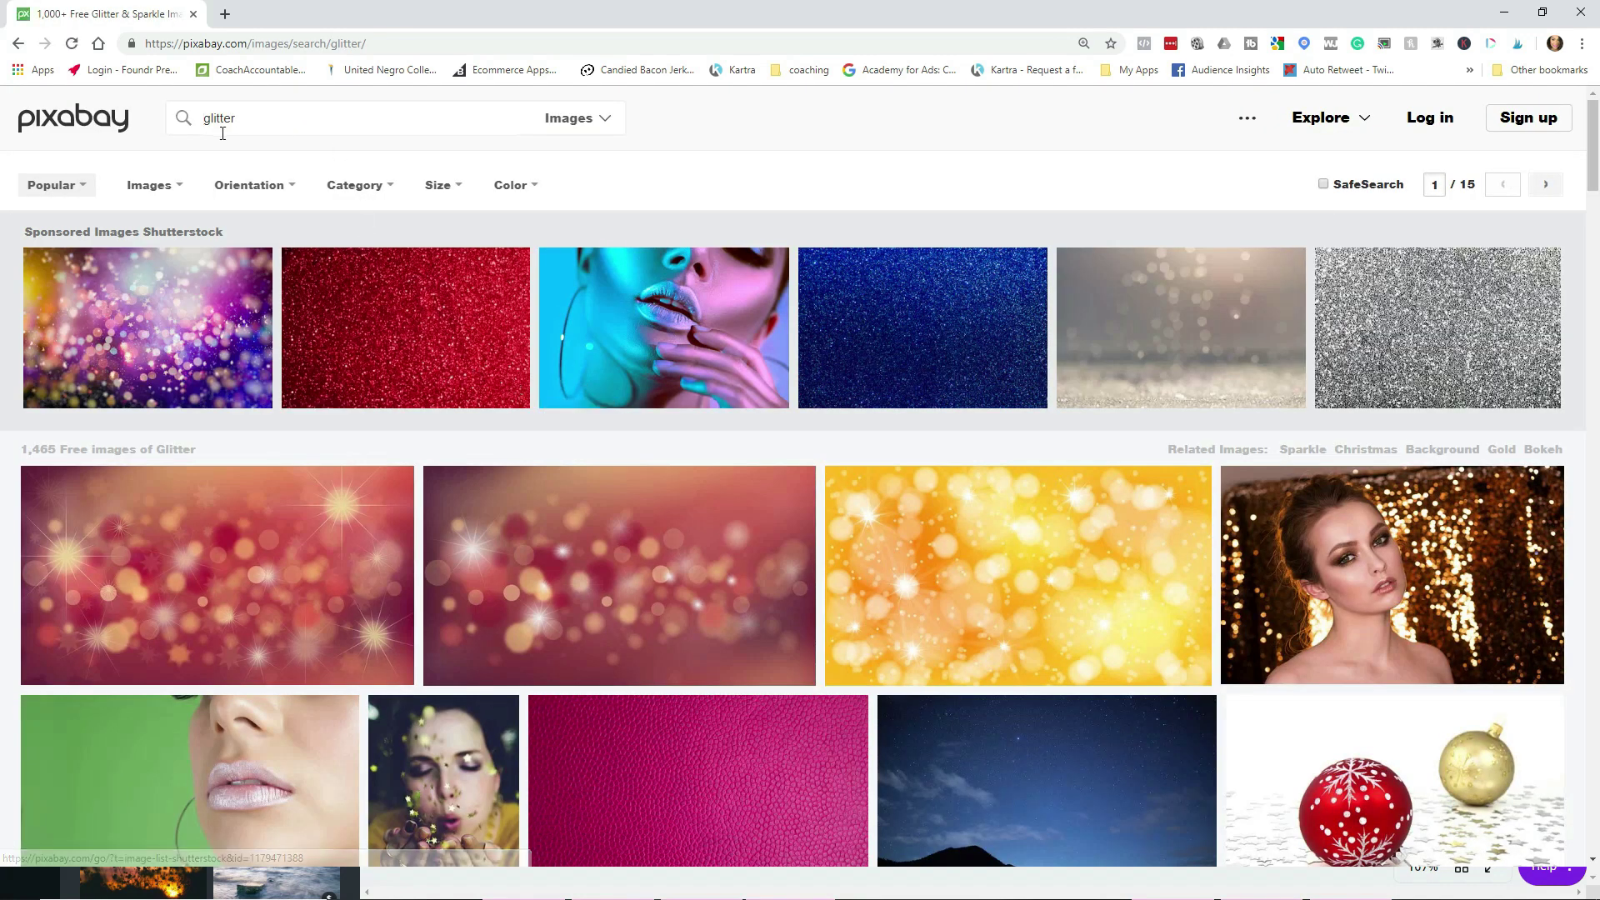
double_click(204, 120)
key(Return)
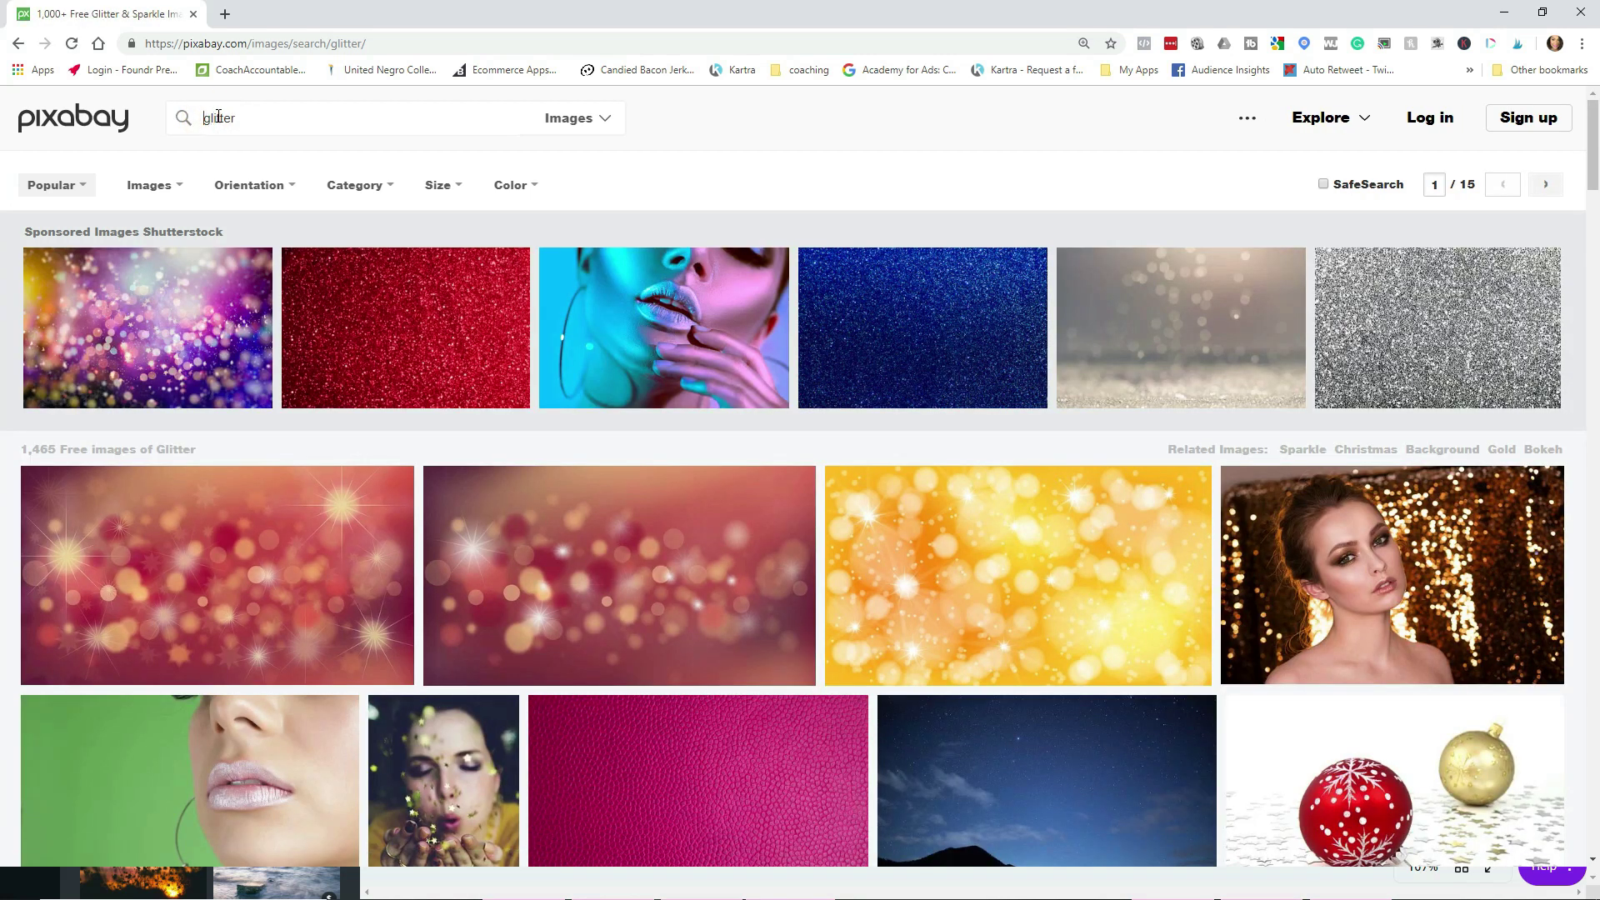
- Narrow the search to 'pink glitter' and scroll through the 99 results
text(pink)
key(Return)
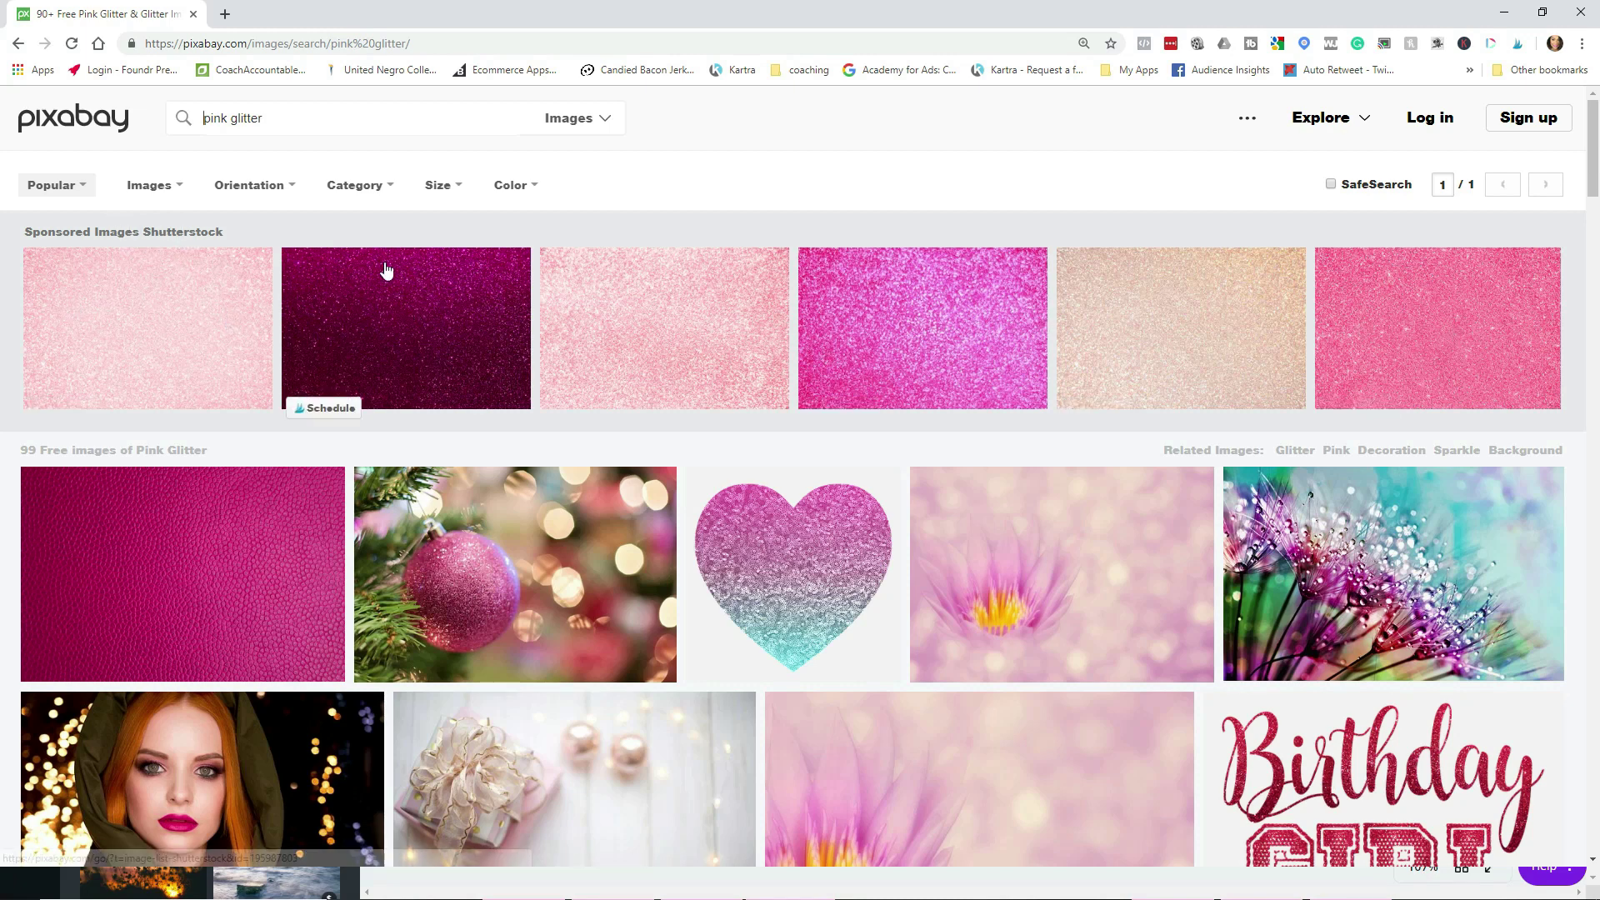
scroll(385, 270, down, 20)
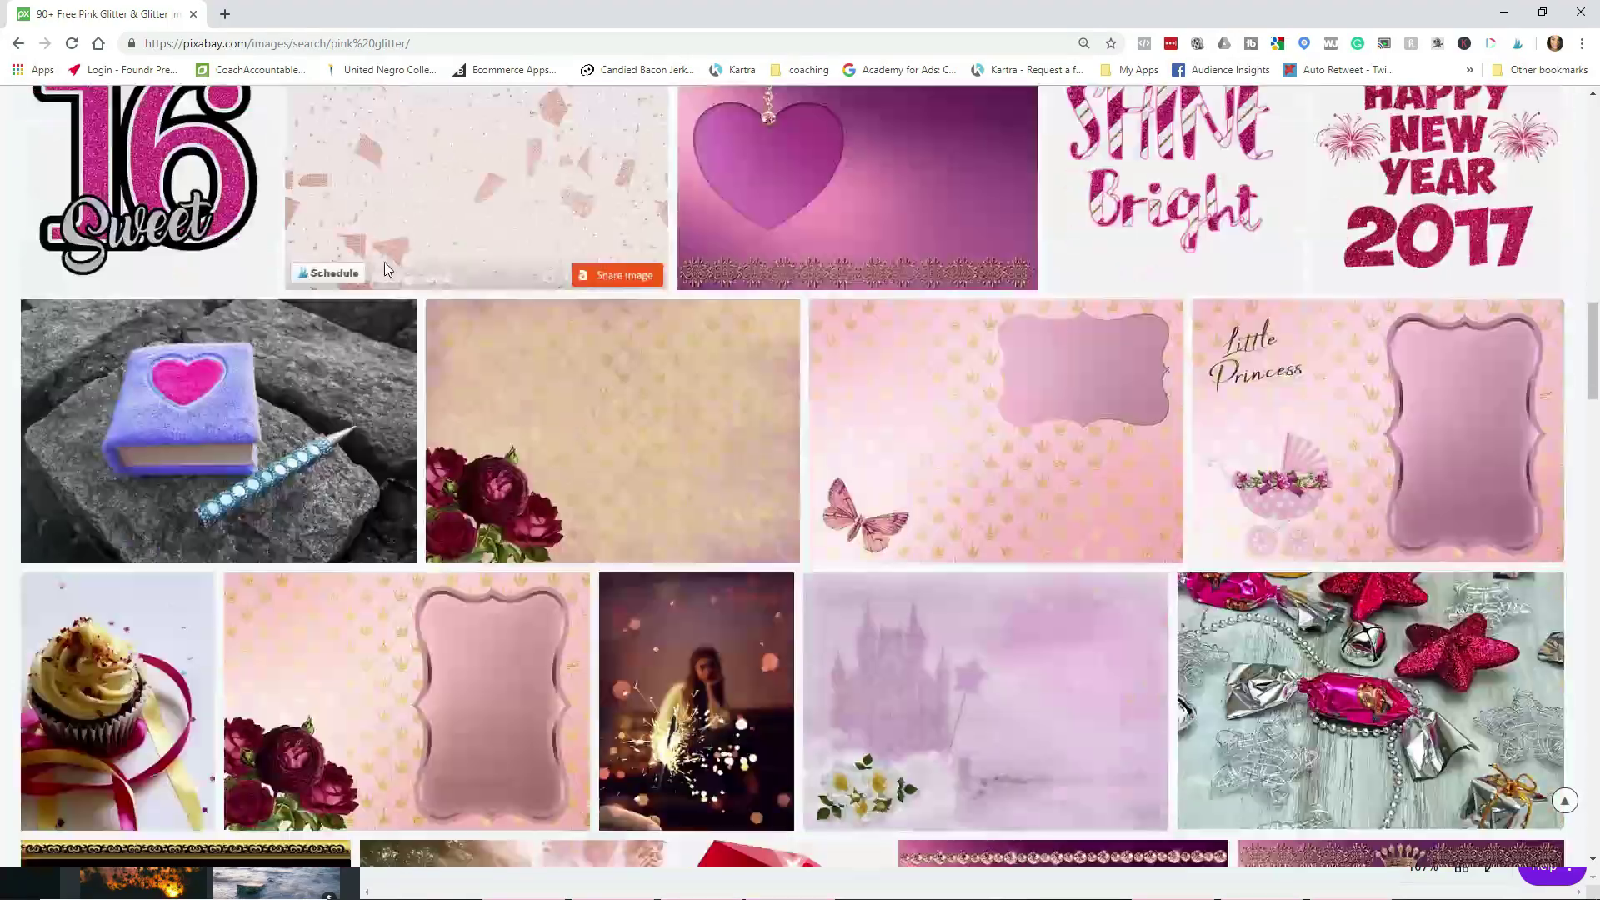
scroll(386, 269, down, 20)
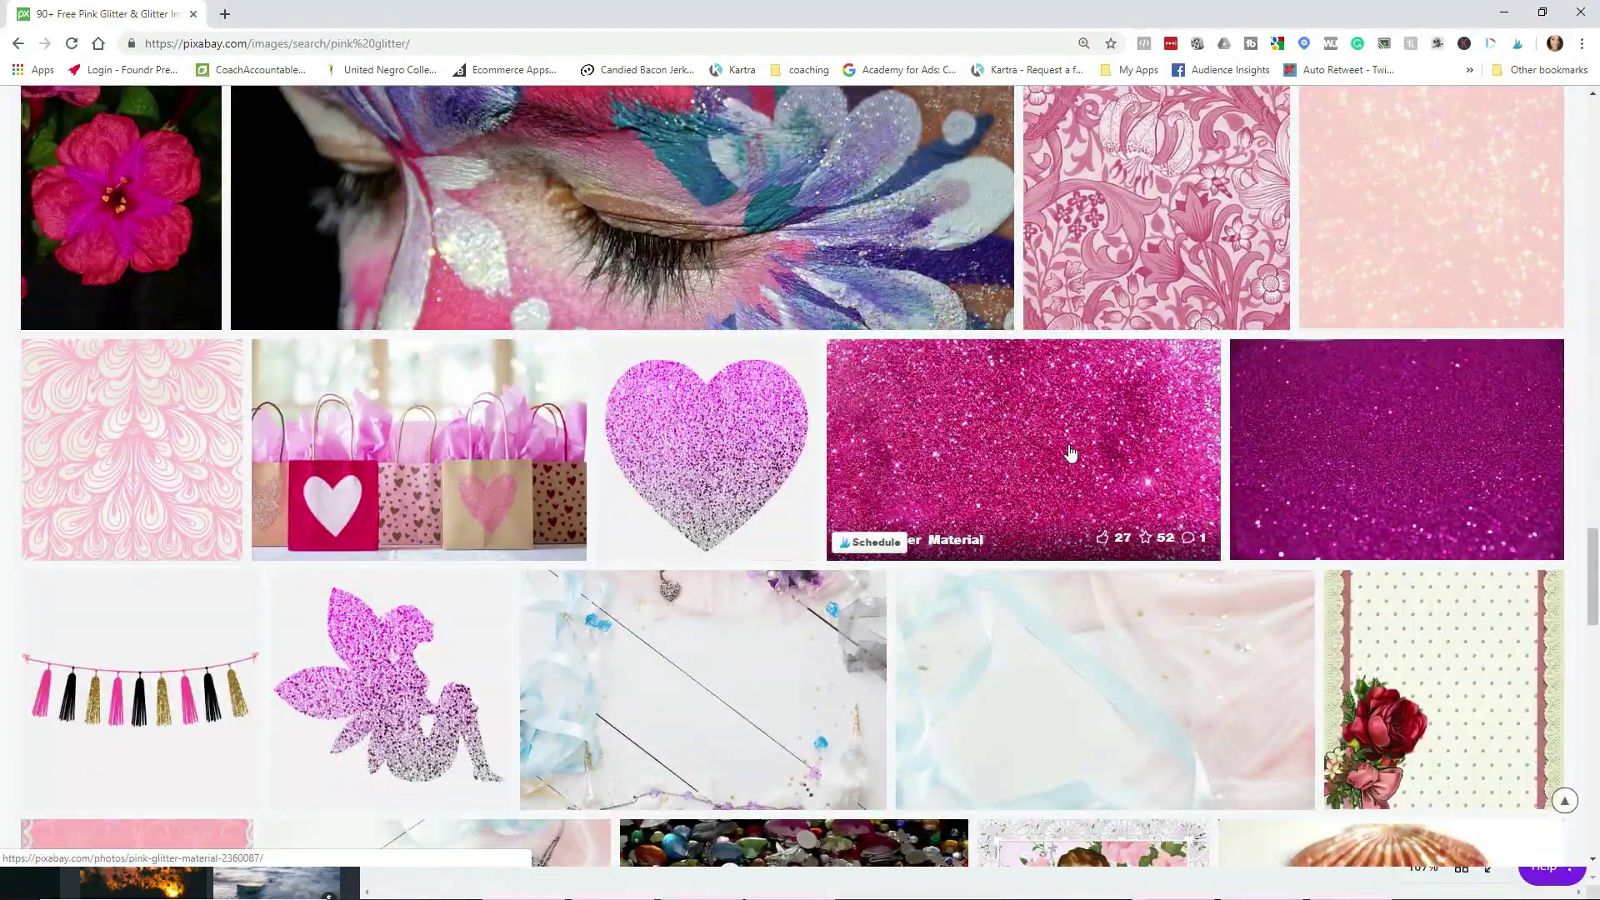
- Download the Pink Glitter Material photo from Pixabay at 640×360
click(1072, 452)
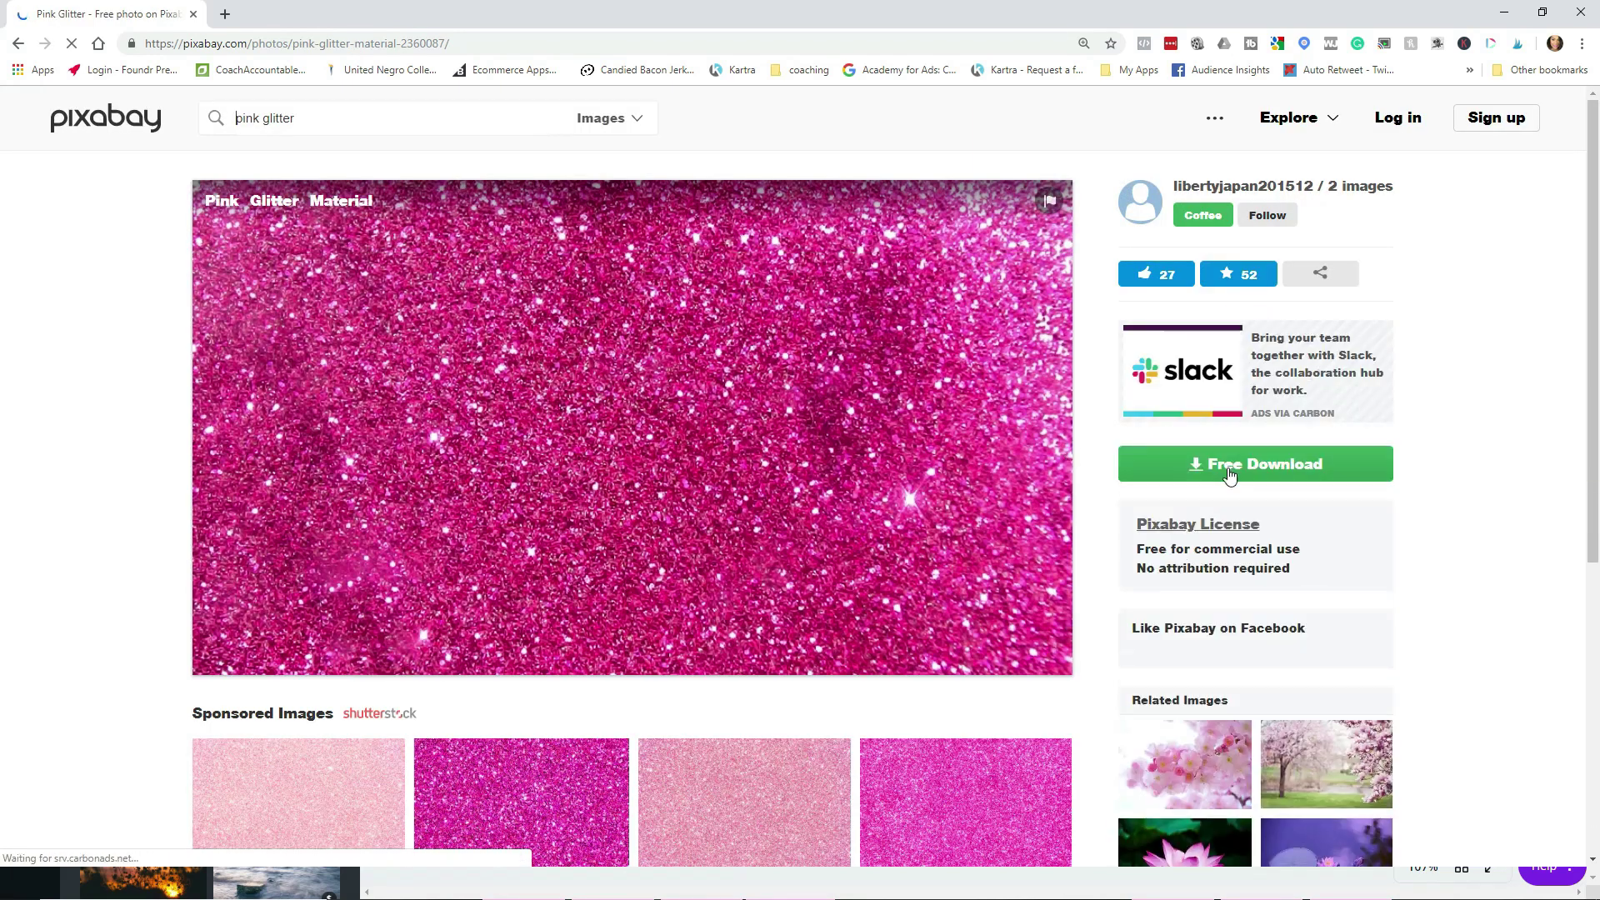
click(1200, 465)
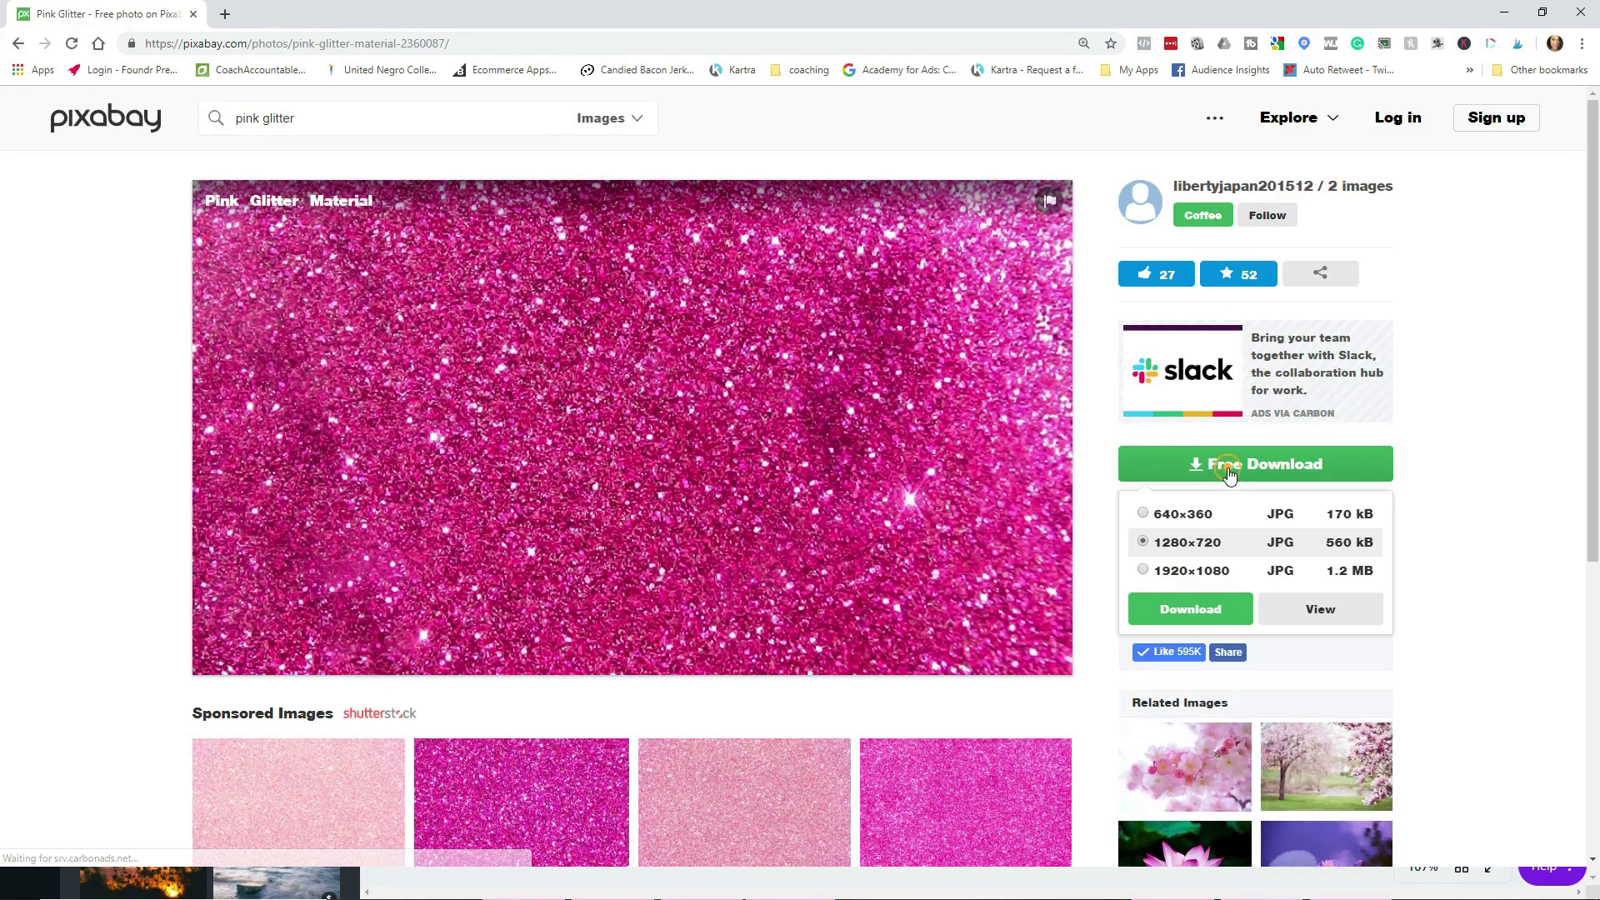
click(1144, 516)
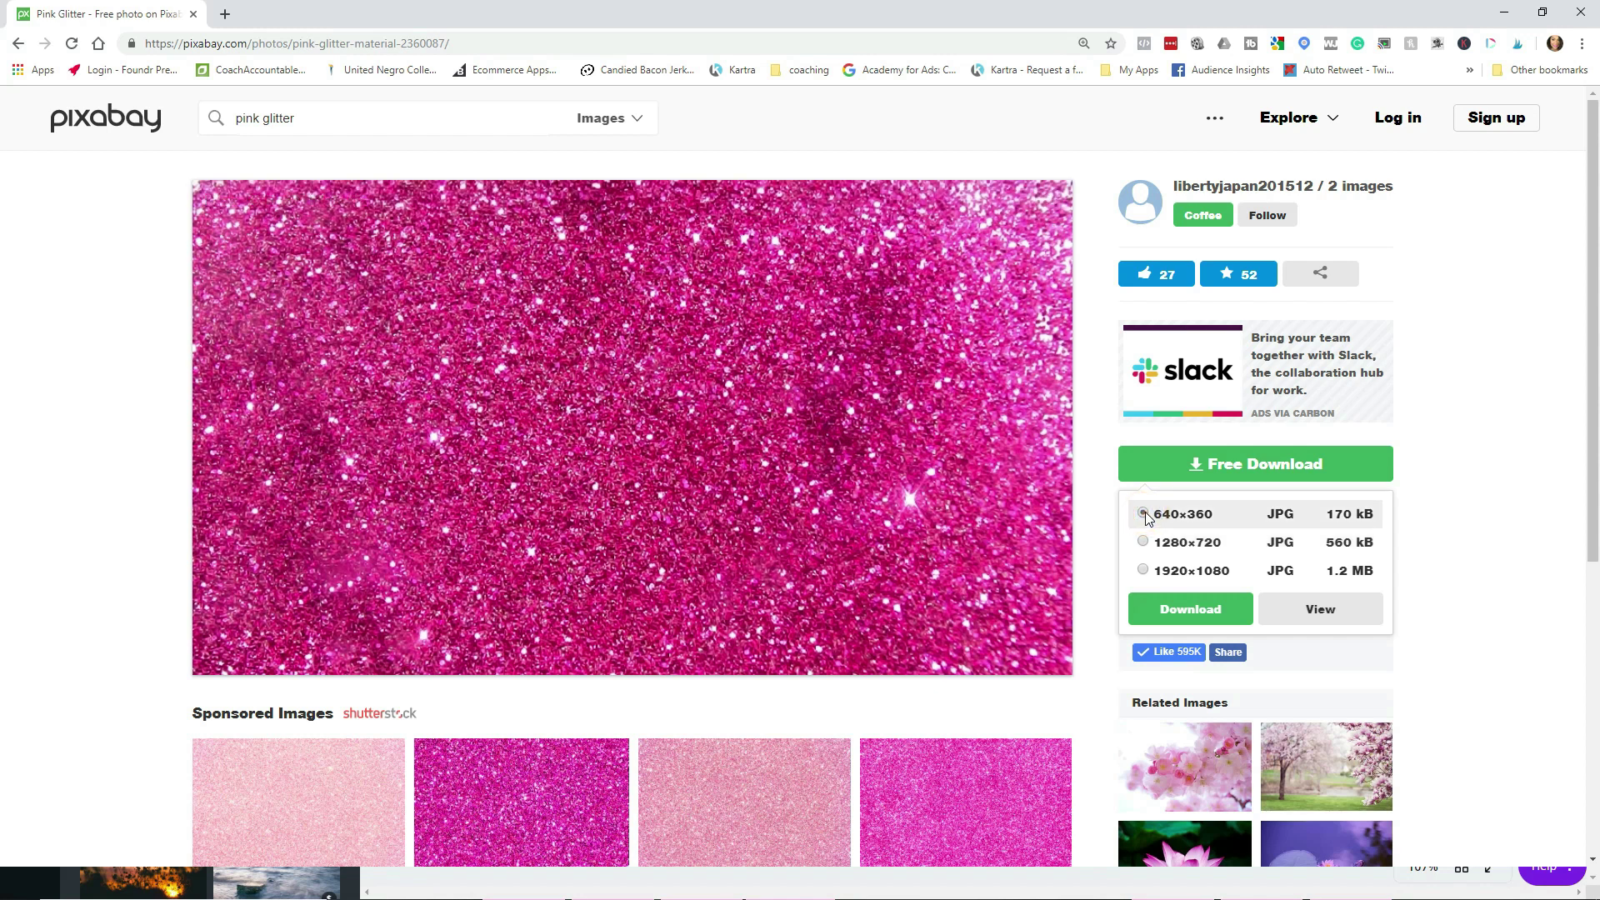
click(1525, 457)
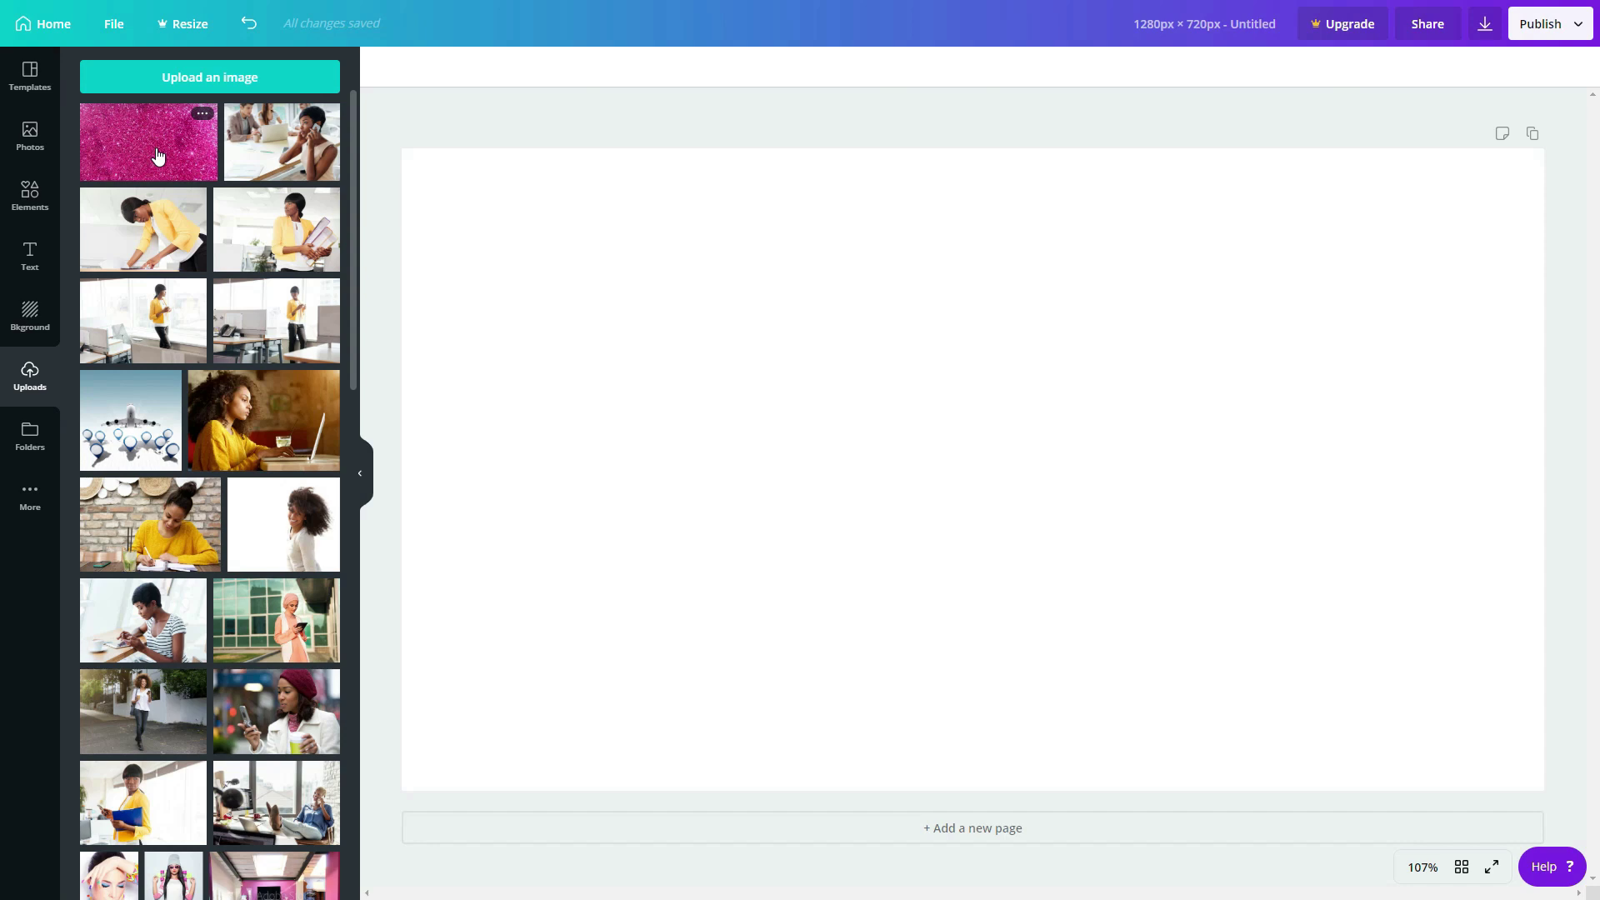
- Replace the 'sunset' photo search with 'pink glitter', correcting a typo in the term
click(30, 135)
click(123, 68)
double_click(128, 70)
text(pink)
click(1372, 847)
click(163, 74)
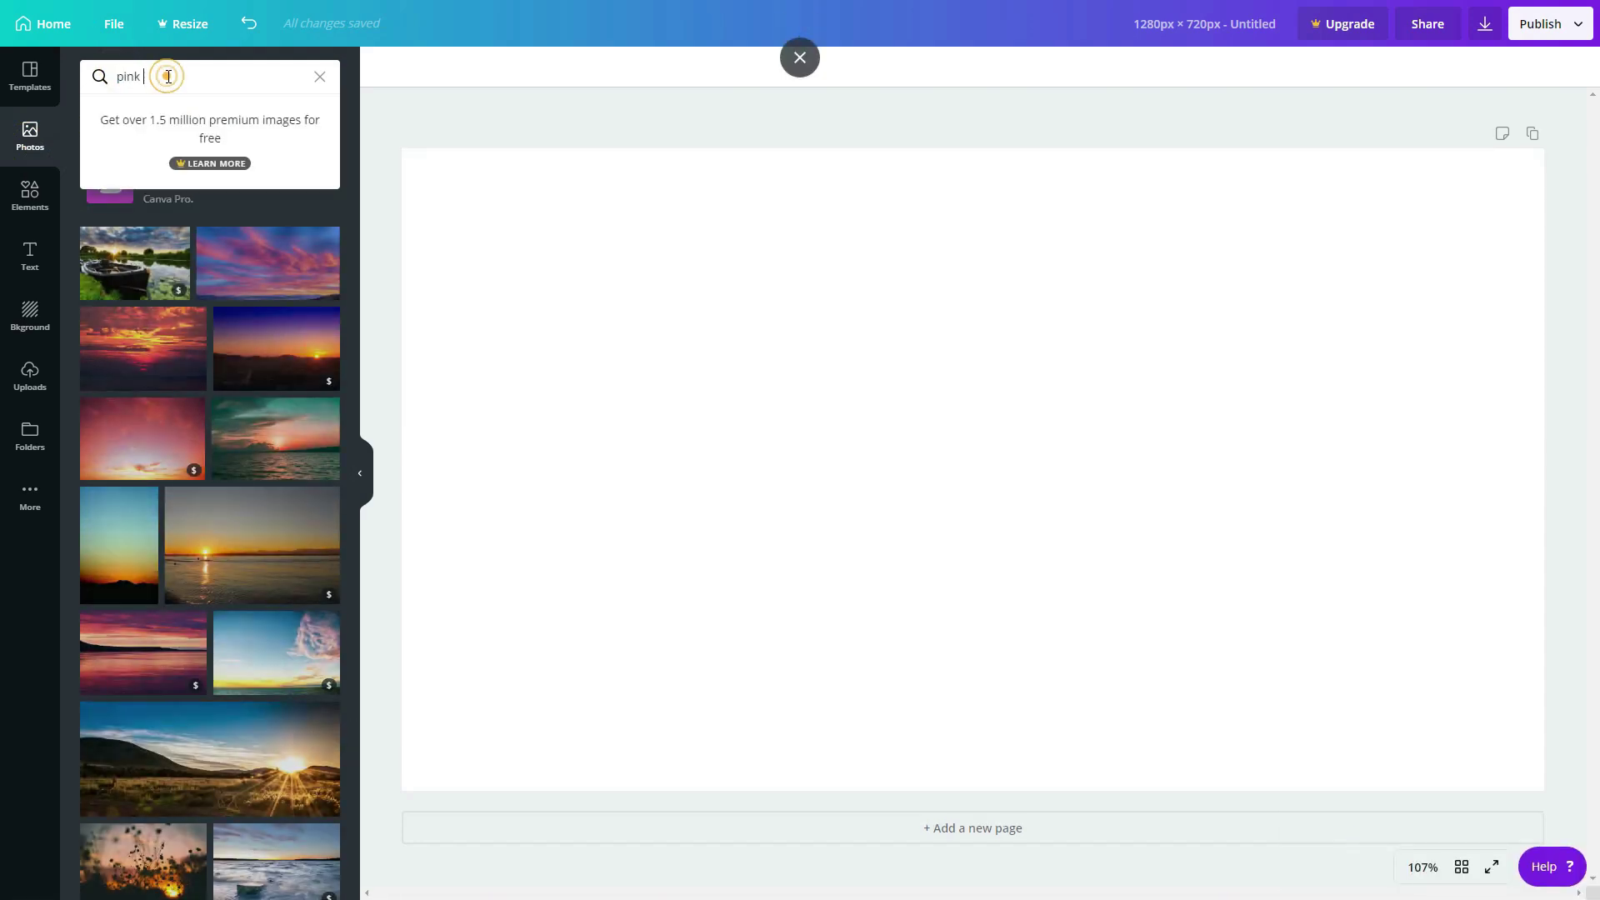
text(glitter)
key(Return)
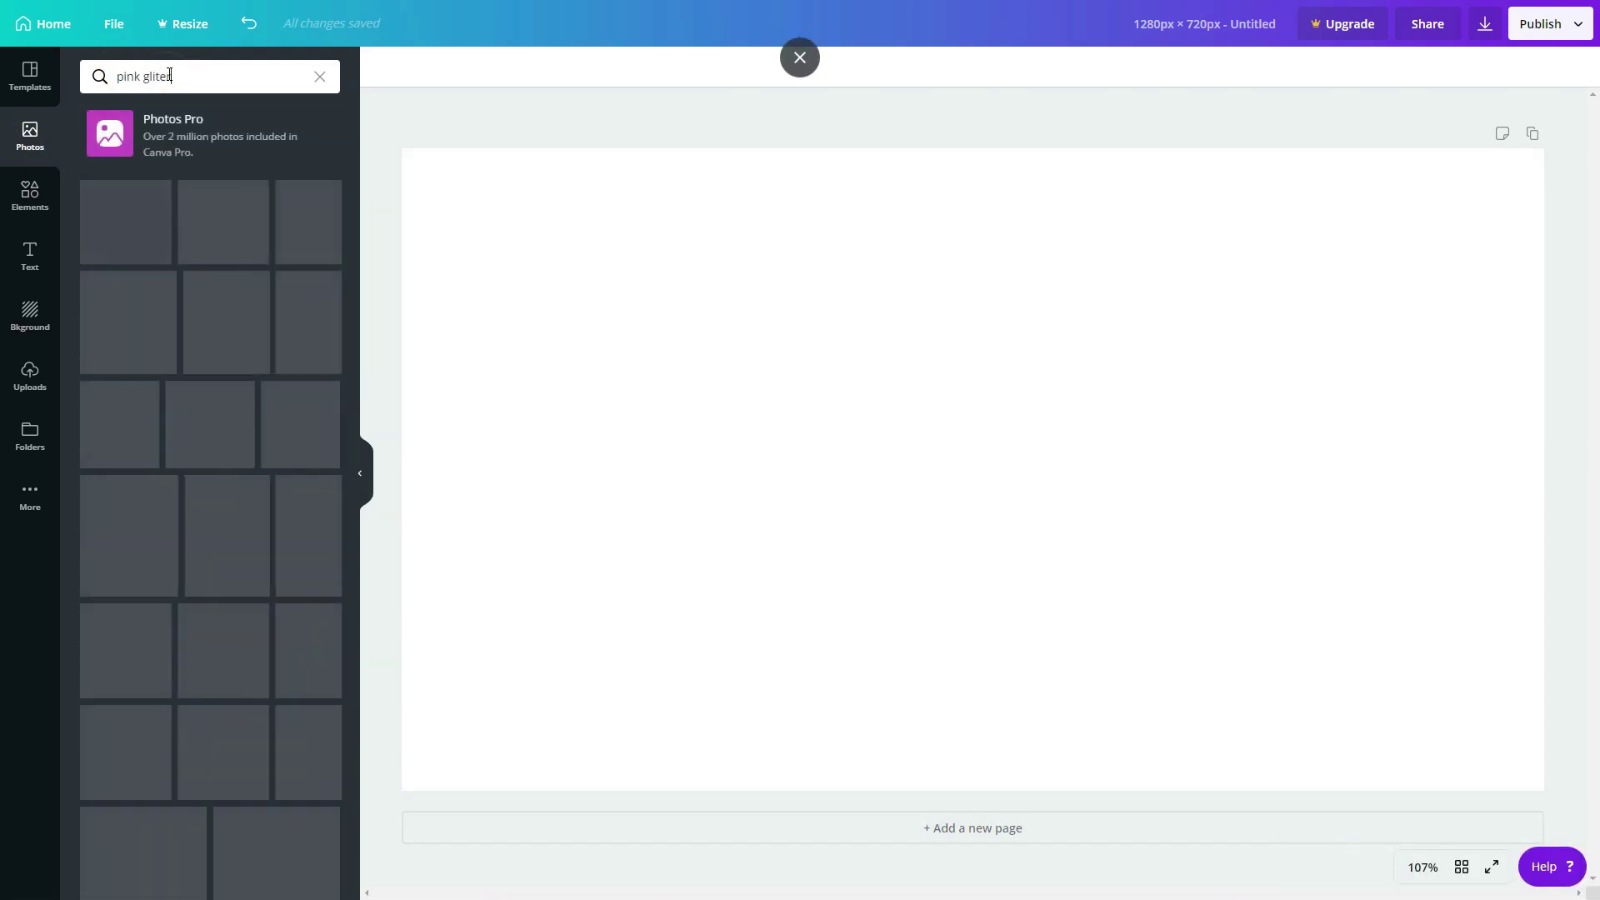
click(160, 74)
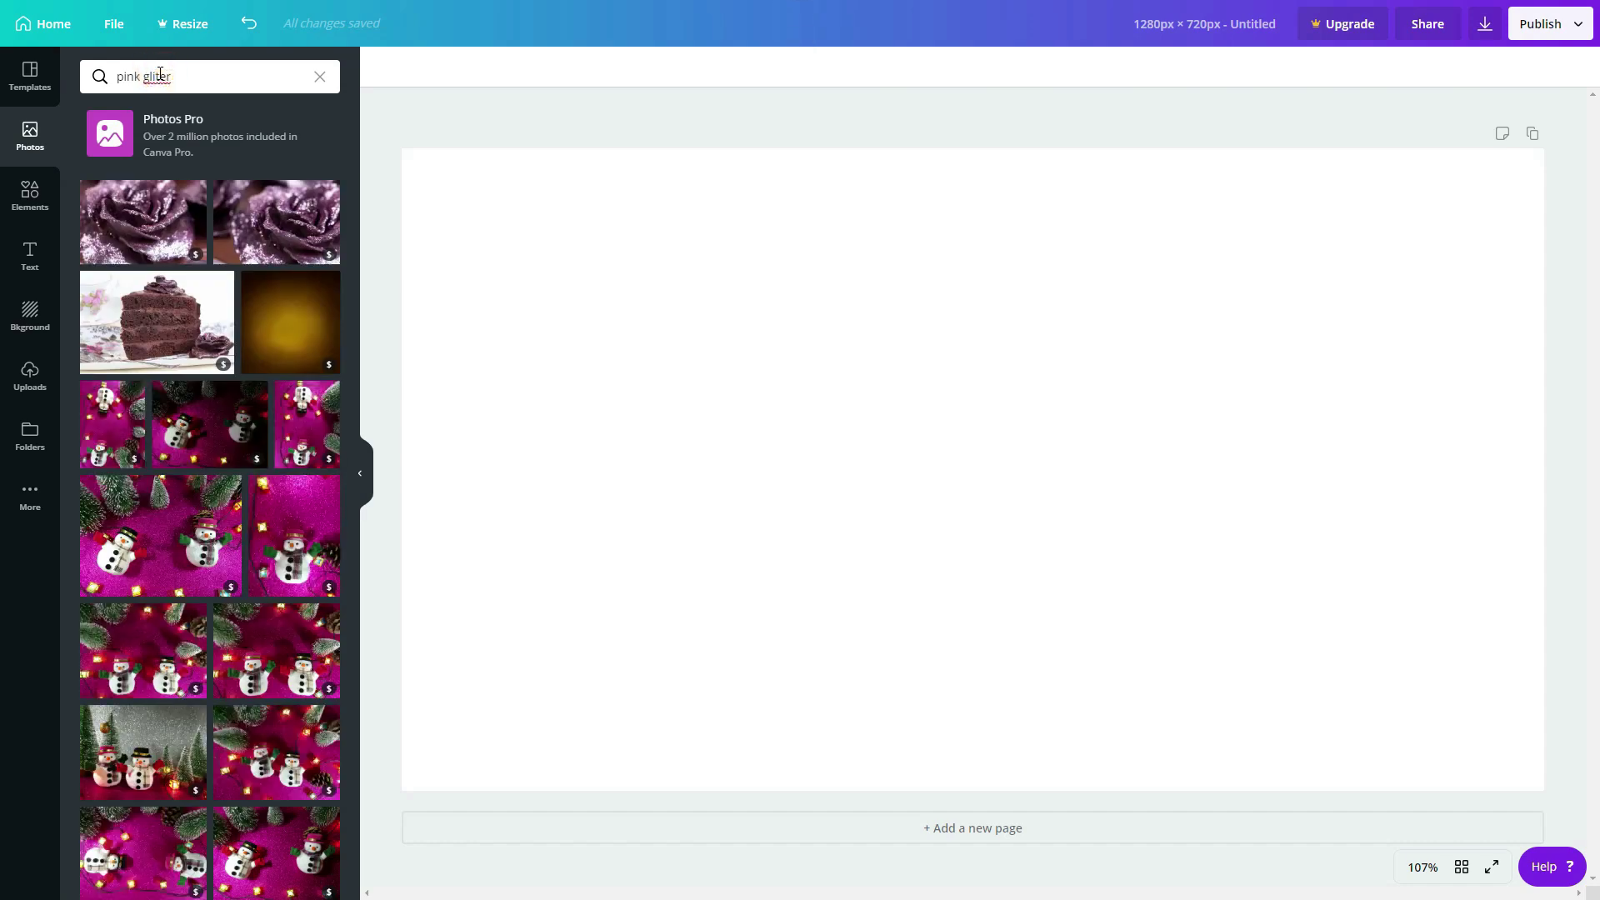
text(t)
key(Return)
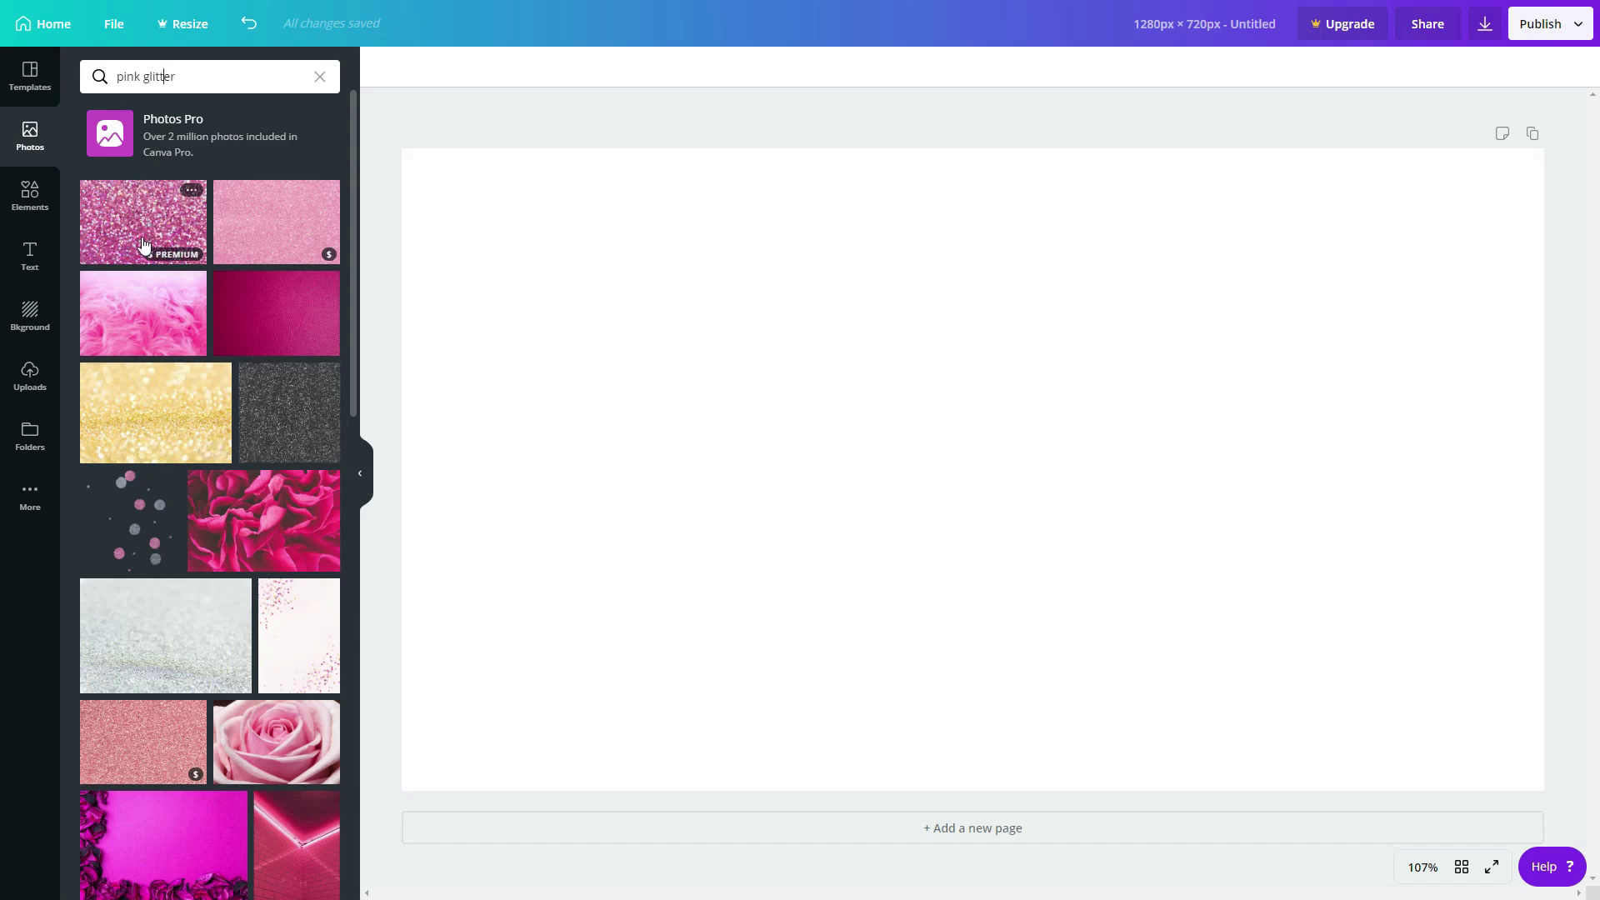
- Drag the C, A, N and V letter frames into a row along the page top
click(29, 206)
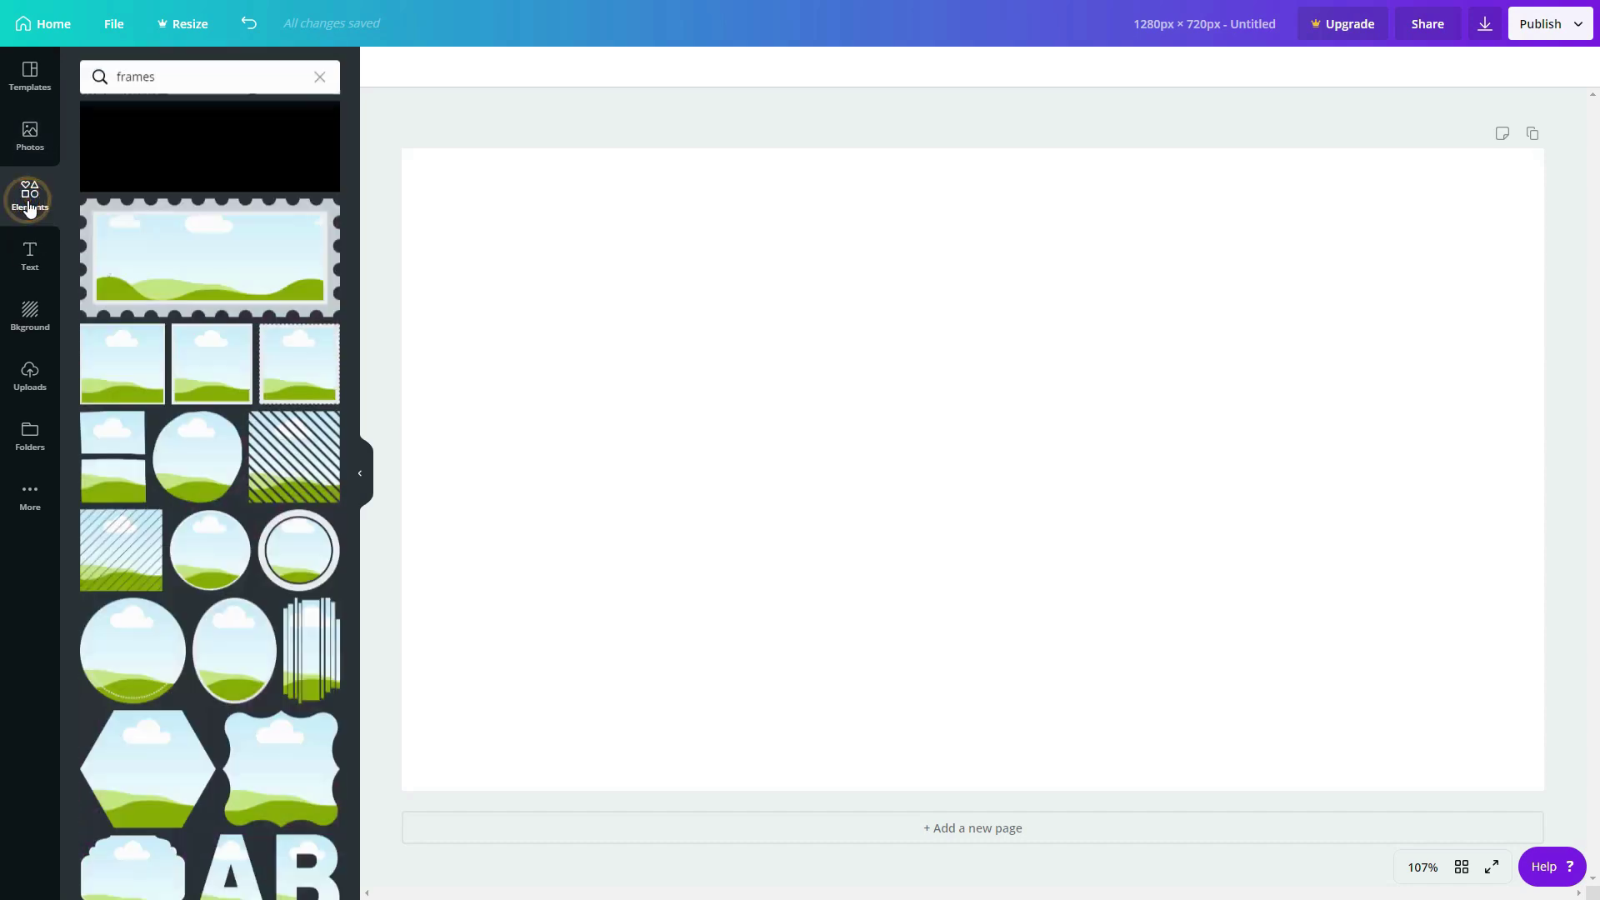
scroll(225, 367, down, 10)
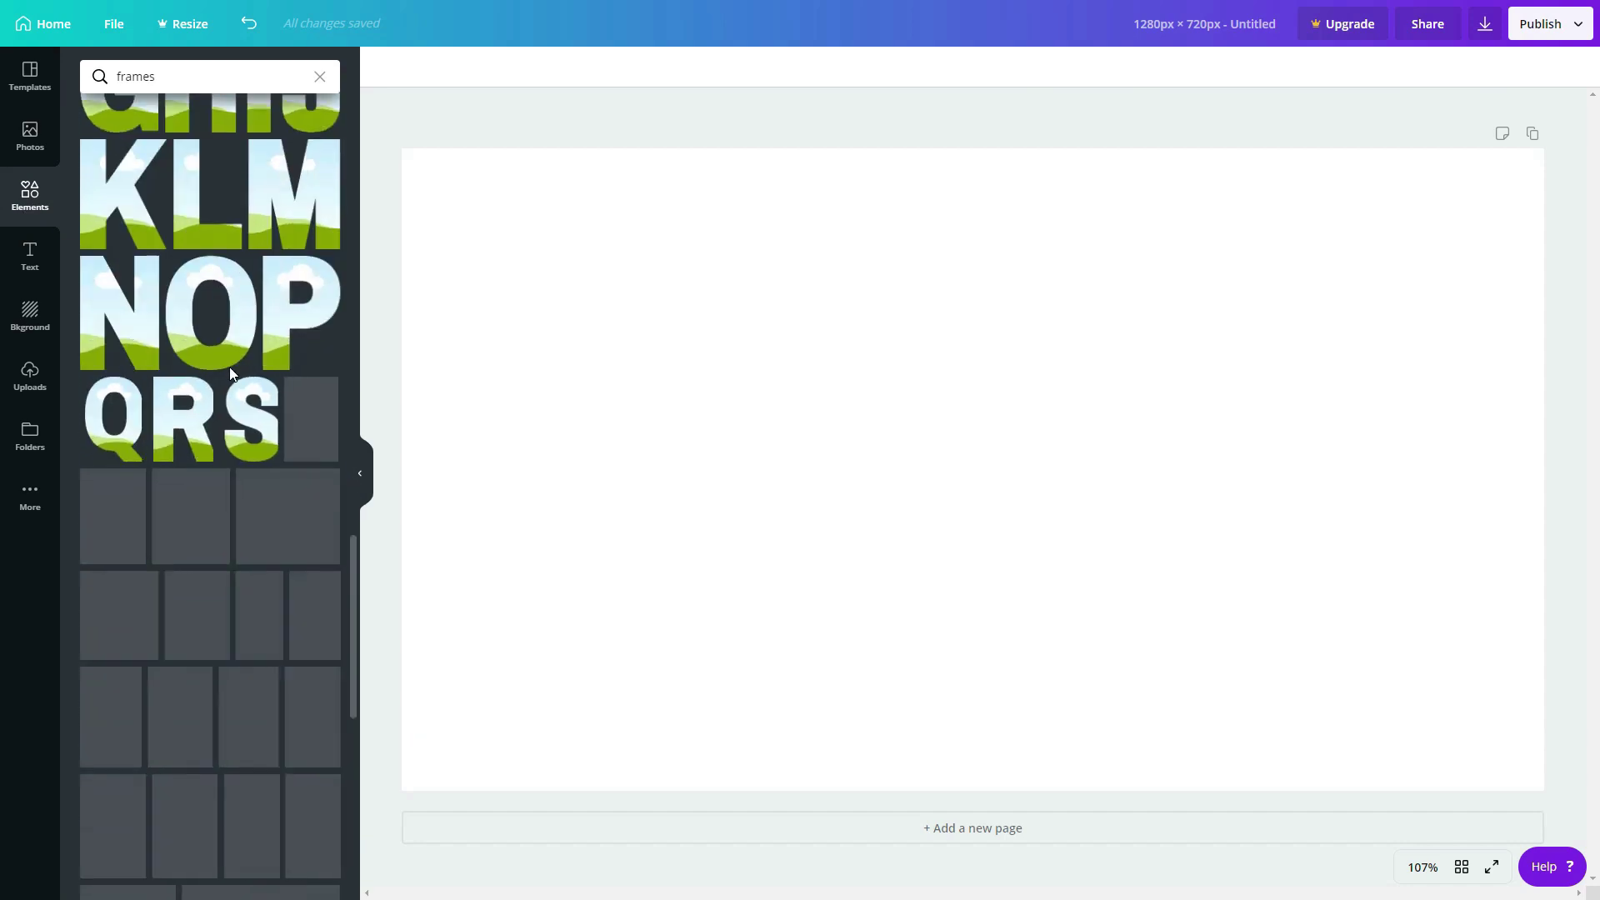
scroll(229, 367, up, 5)
drag(125, 250, 467, 252)
drag(231, 162, 817, 246)
drag(116, 592, 1217, 336)
drag(1014, 350, 825, 359)
click(1333, 500)
drag(1498, 708, 1388, 550)
drag(1258, 400, 1150, 403)
click(203, 761)
drag(916, 517, 1117, 379)
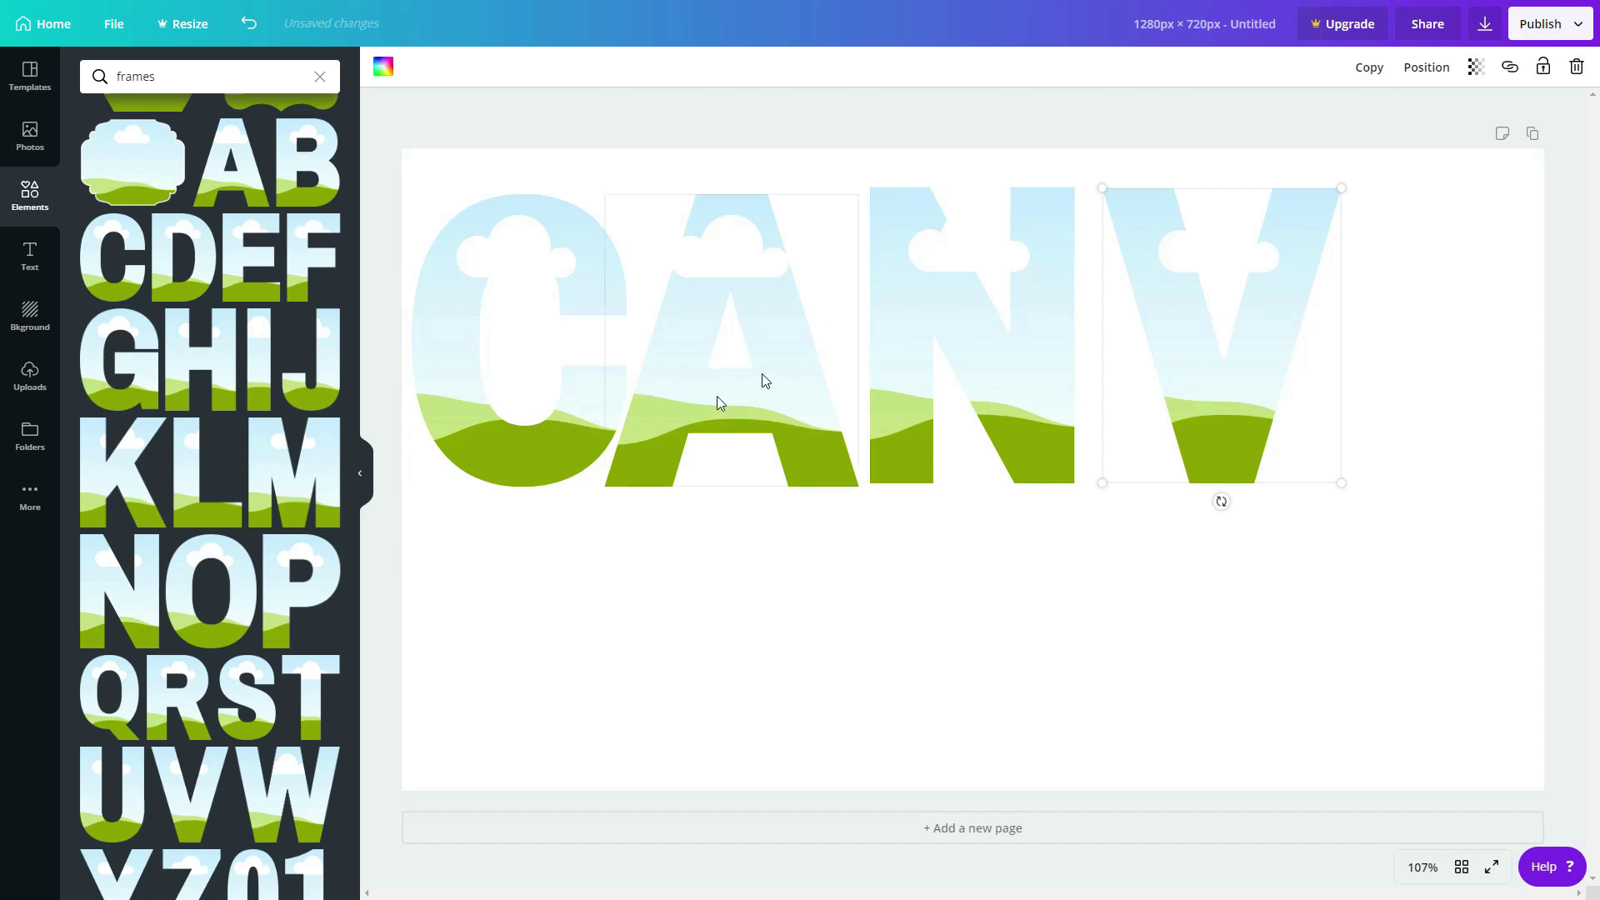
- Duplicate the A frame, place it after the V, and size and align it
click(712, 254)
click(1368, 68)
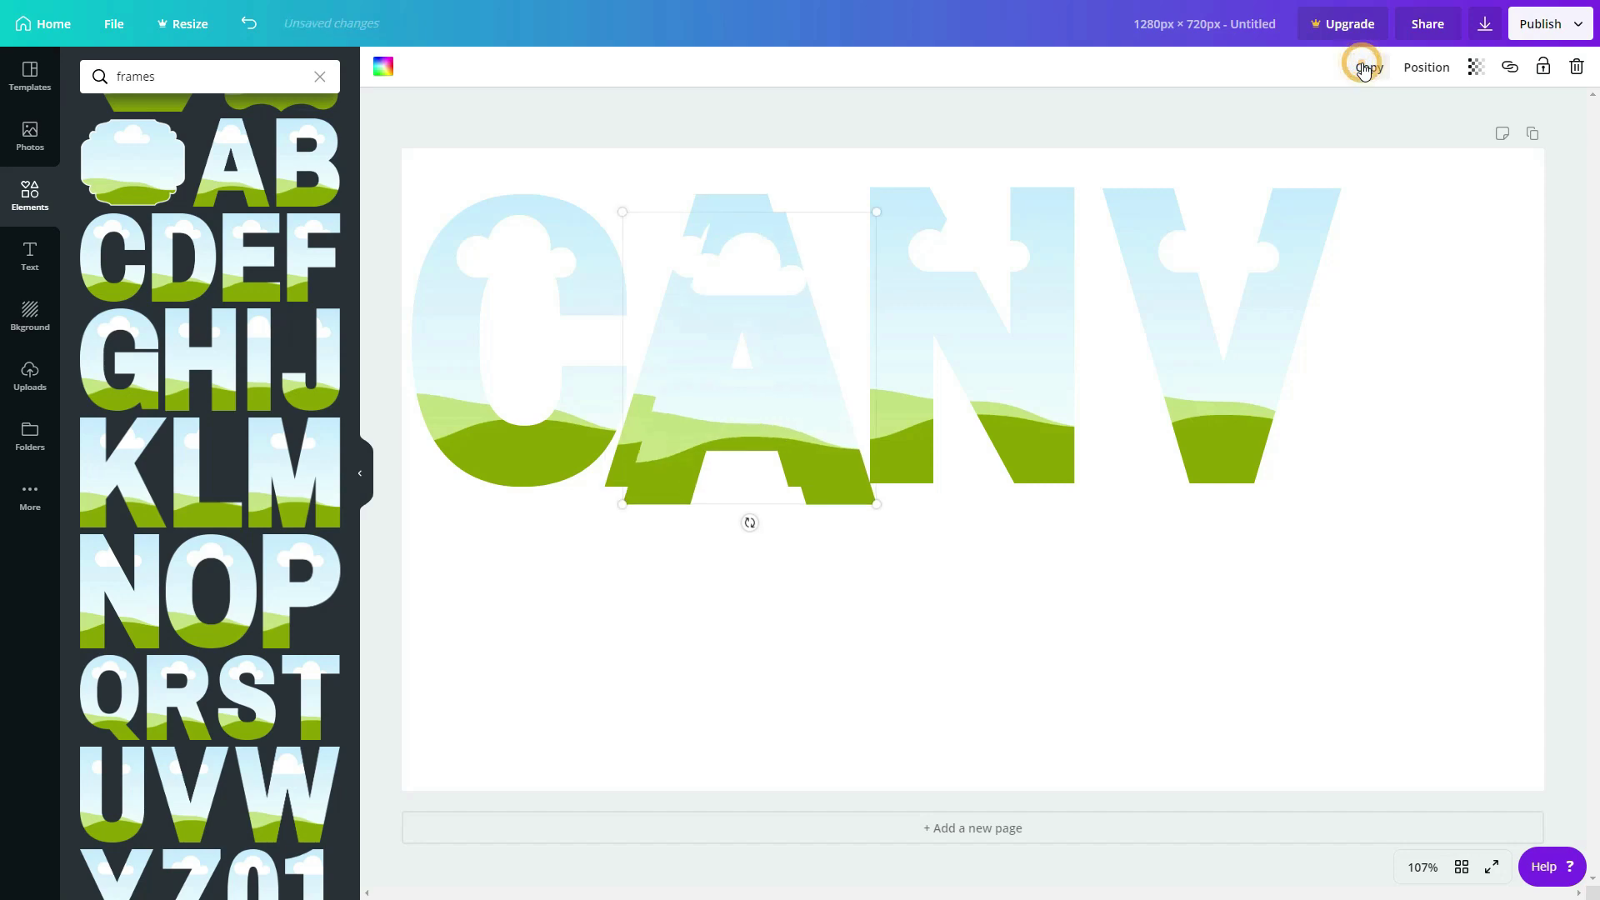
drag(685, 306, 1531, 269)
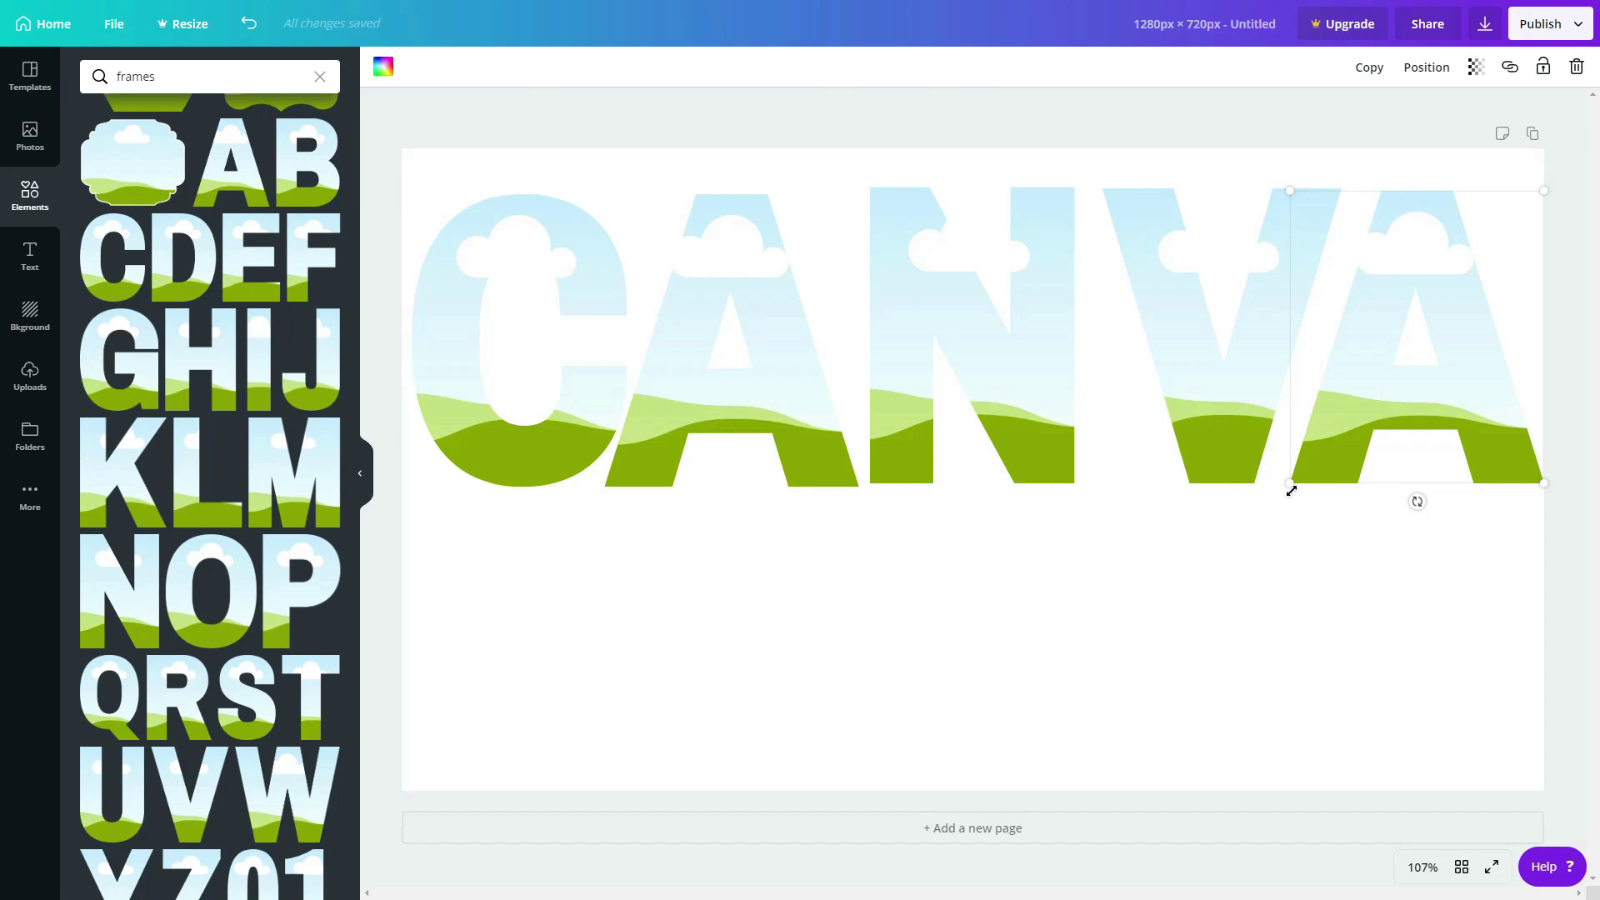
mouse_move(1291, 490)
mouse_down()
mouse_move(1258, 521)
mouse_move(1283, 467)
mouse_up()
click(1308, 450)
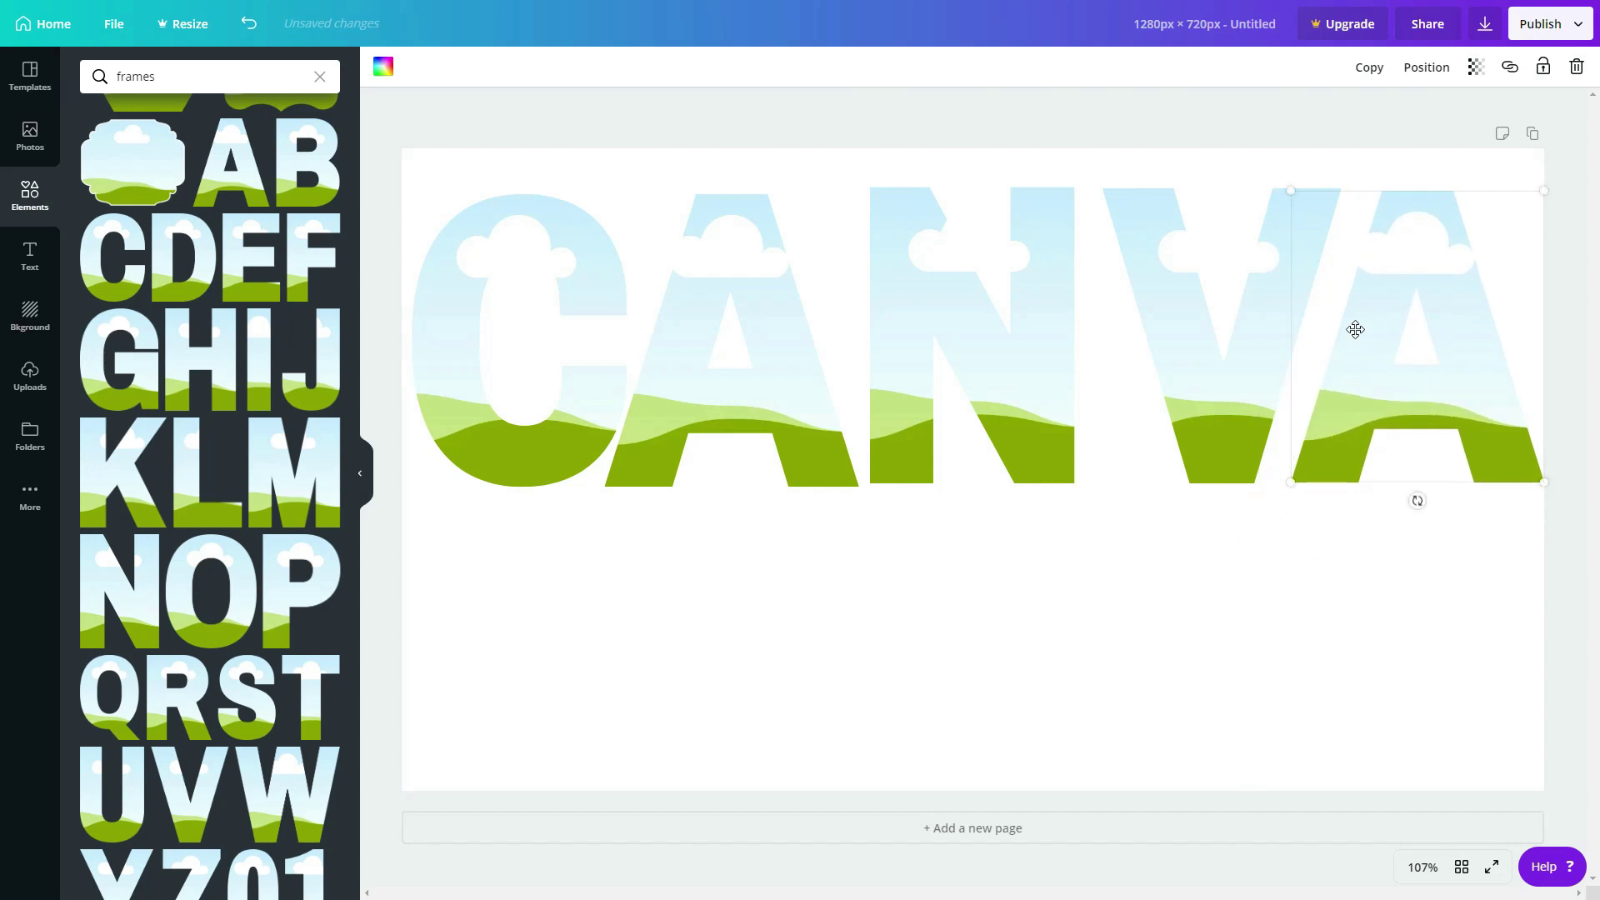
mouse_move(1354, 332)
mouse_down()
mouse_move(1347, 393)
mouse_move(1352, 327)
mouse_up()
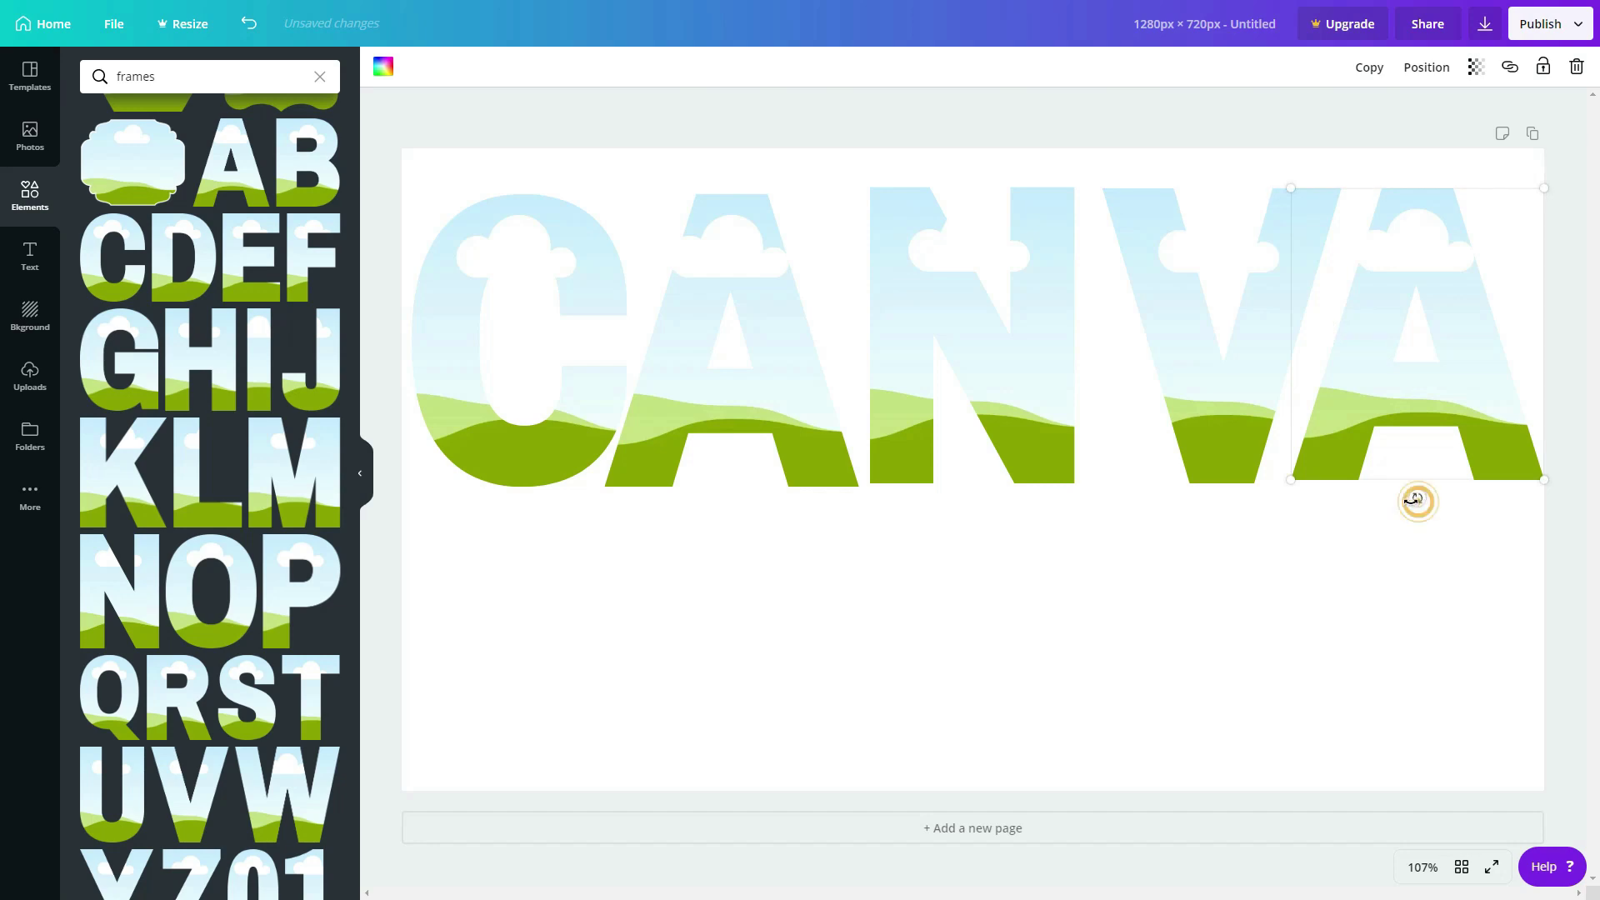
mouse_move(1414, 500)
mouse_down()
mouse_move(1433, 528)
mouse_move(1340, 428)
mouse_move(1383, 471)
mouse_move(1429, 475)
mouse_move(1392, 478)
mouse_up()
- Drag the uploaded pink glitter image into the C, A, N and final A frames
click(1133, 525)
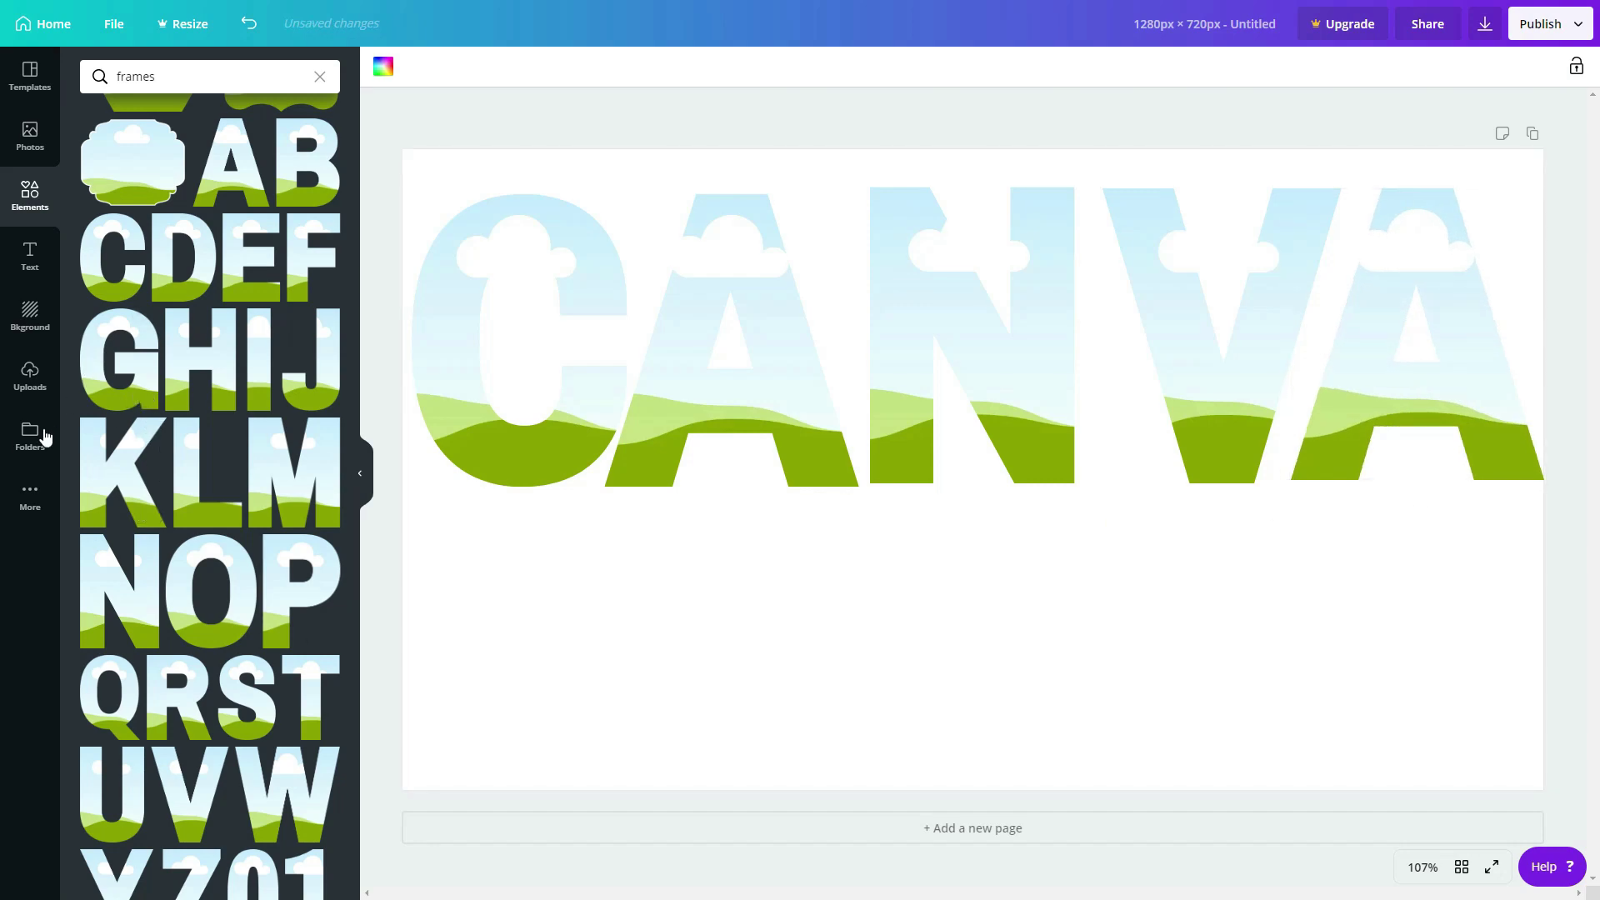
click(30, 372)
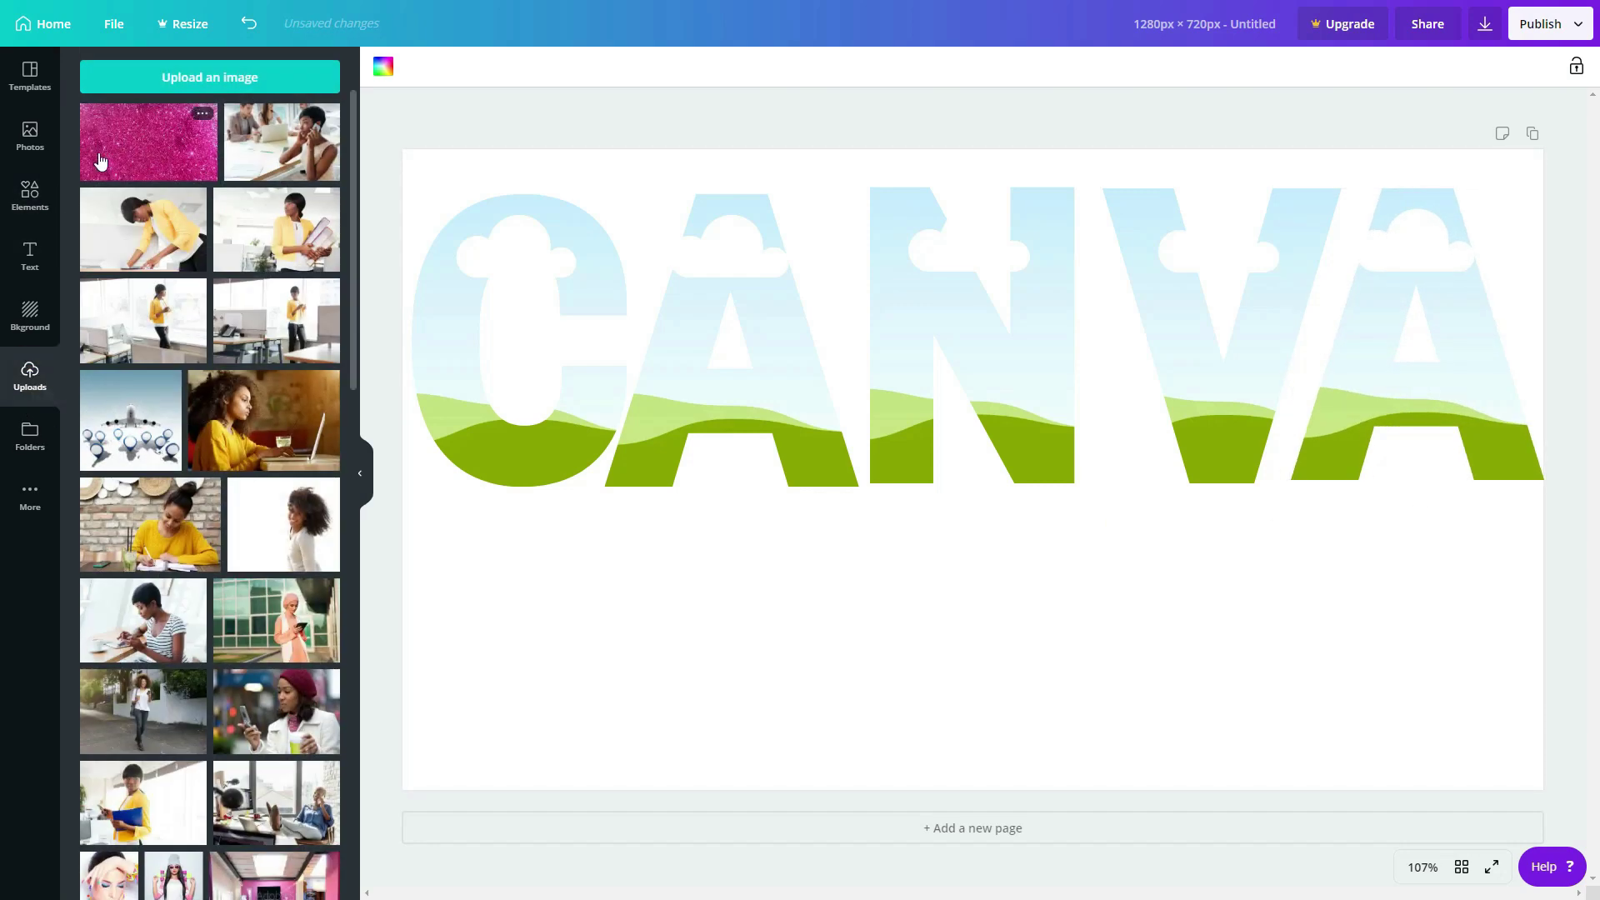
drag(100, 158, 434, 259)
drag(115, 160, 912, 258)
drag(134, 146, 1168, 242)
drag(163, 131, 1358, 290)
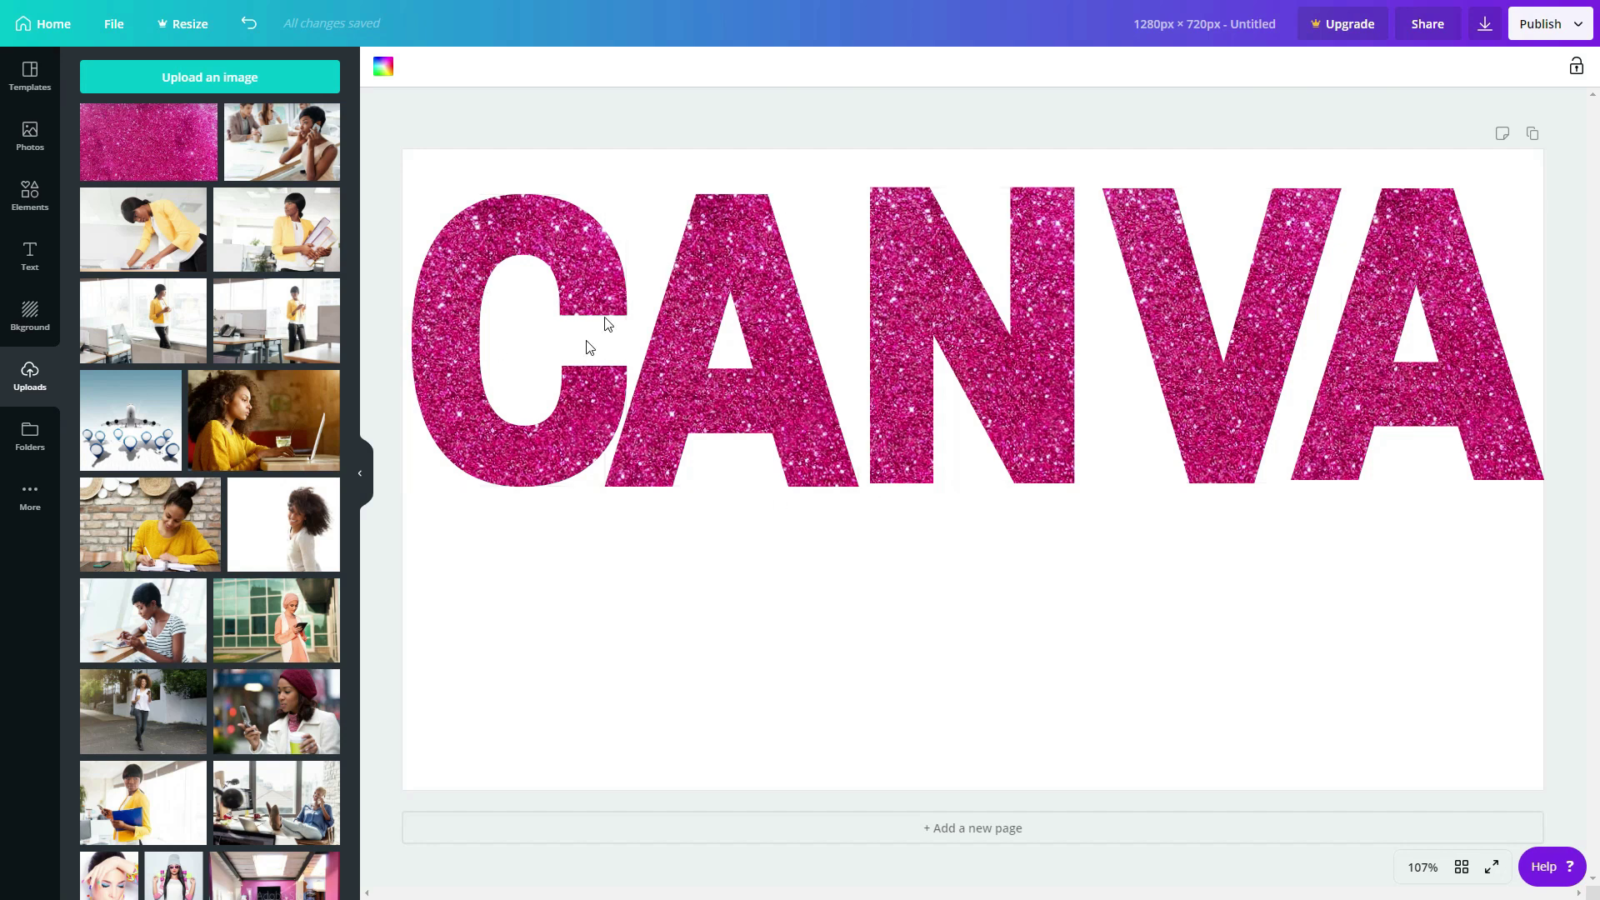
- Show the background library, then try a transparent-background PNG download and dismiss the Pro-only offer
click(30, 315)
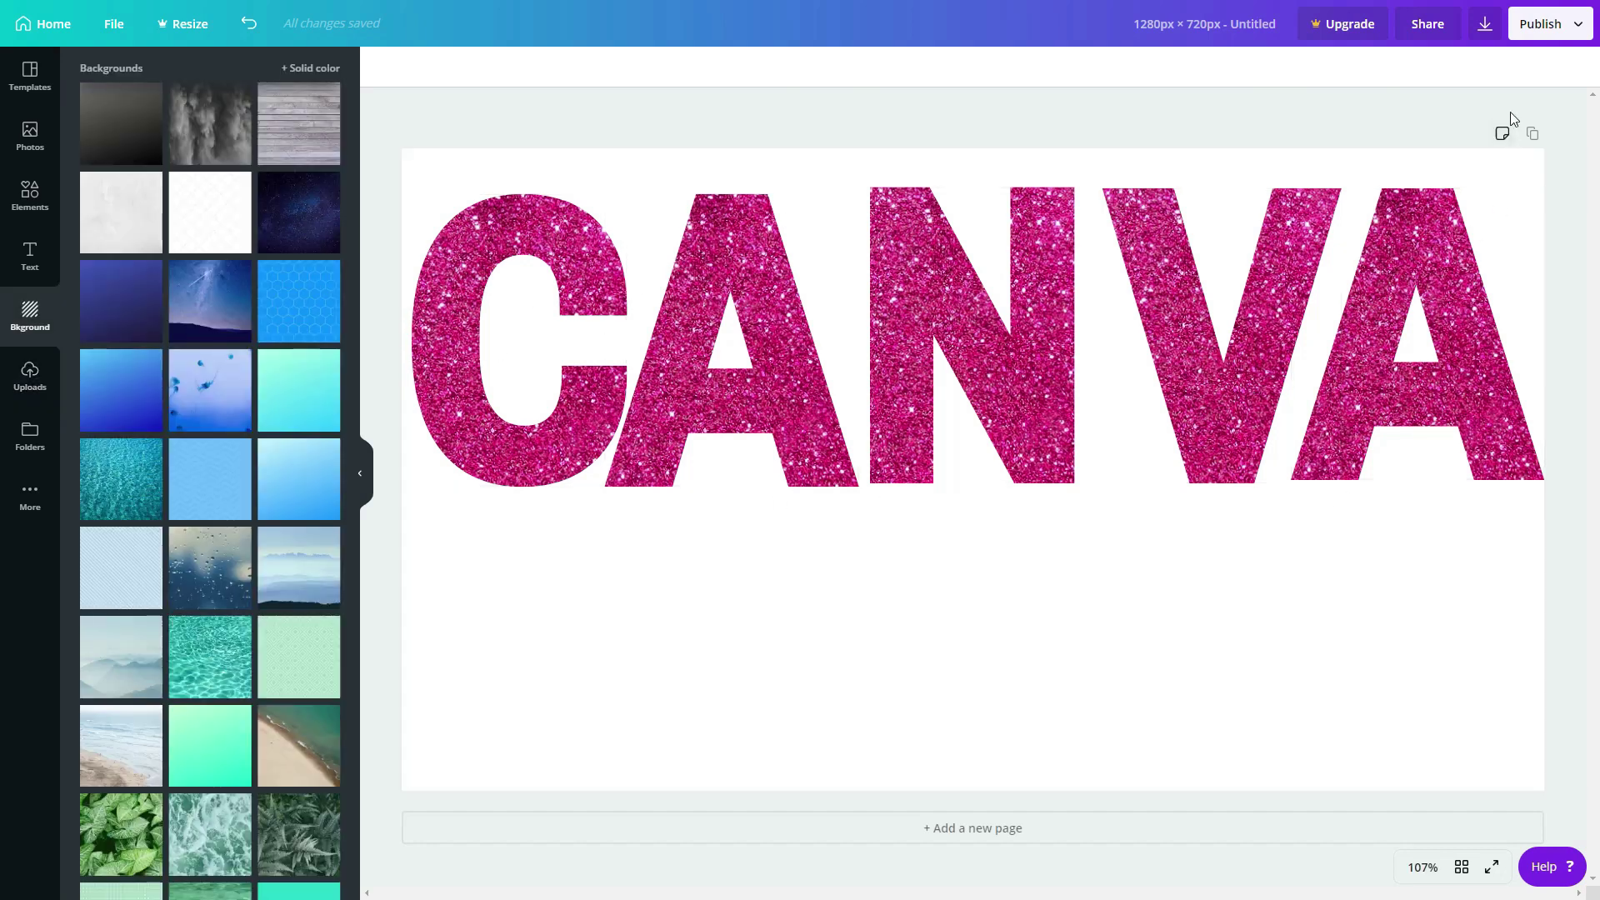
click(1588, 30)
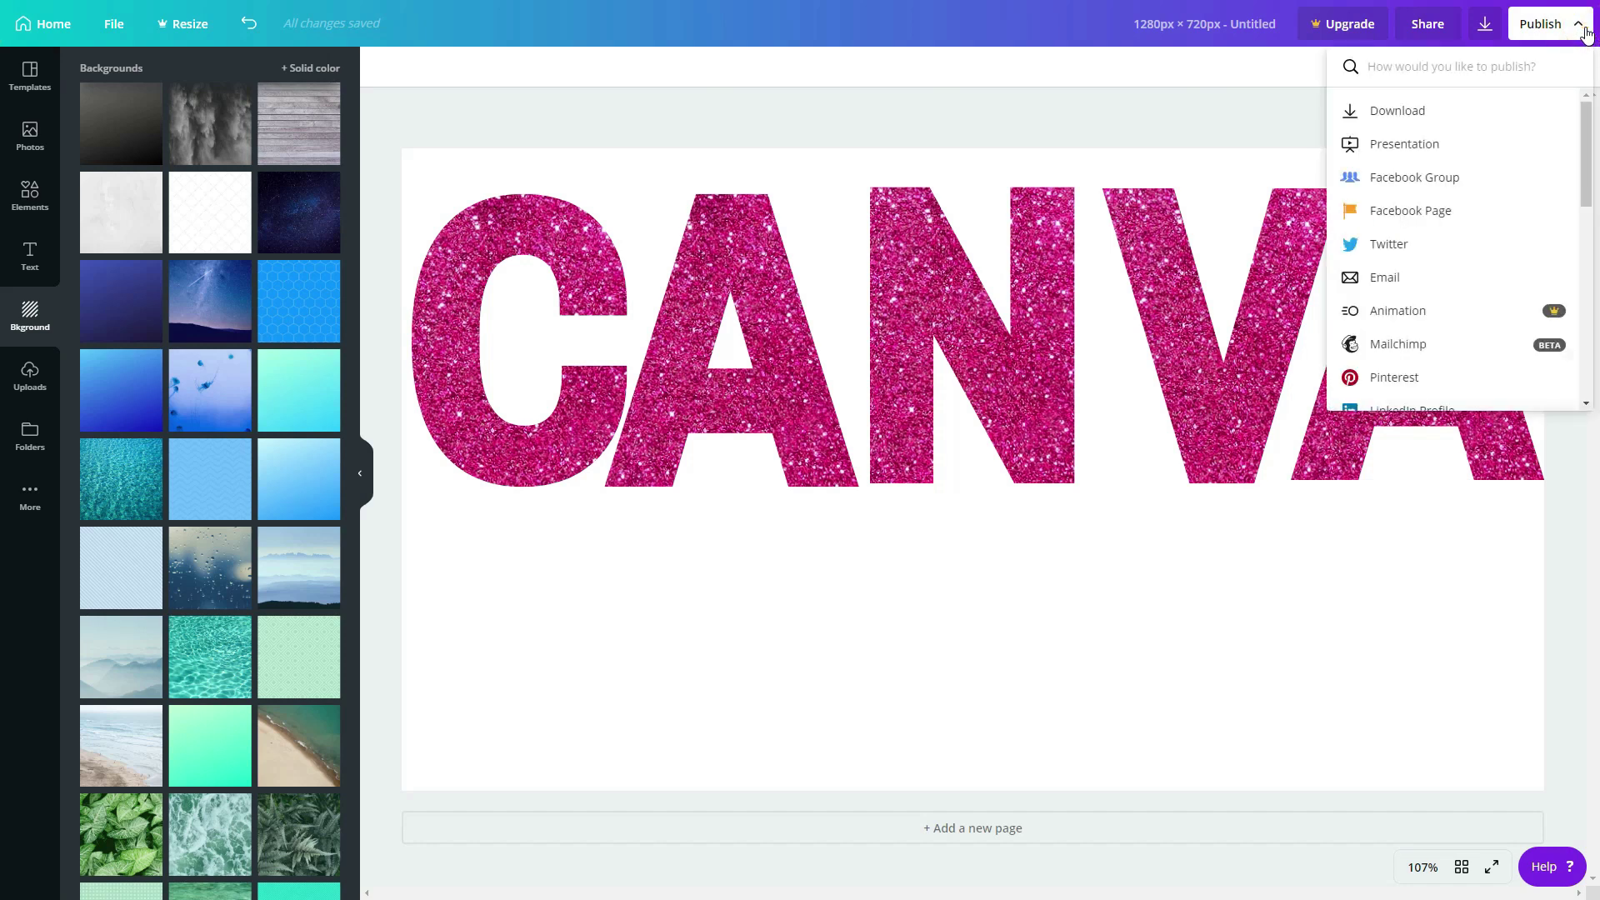
click(1454, 115)
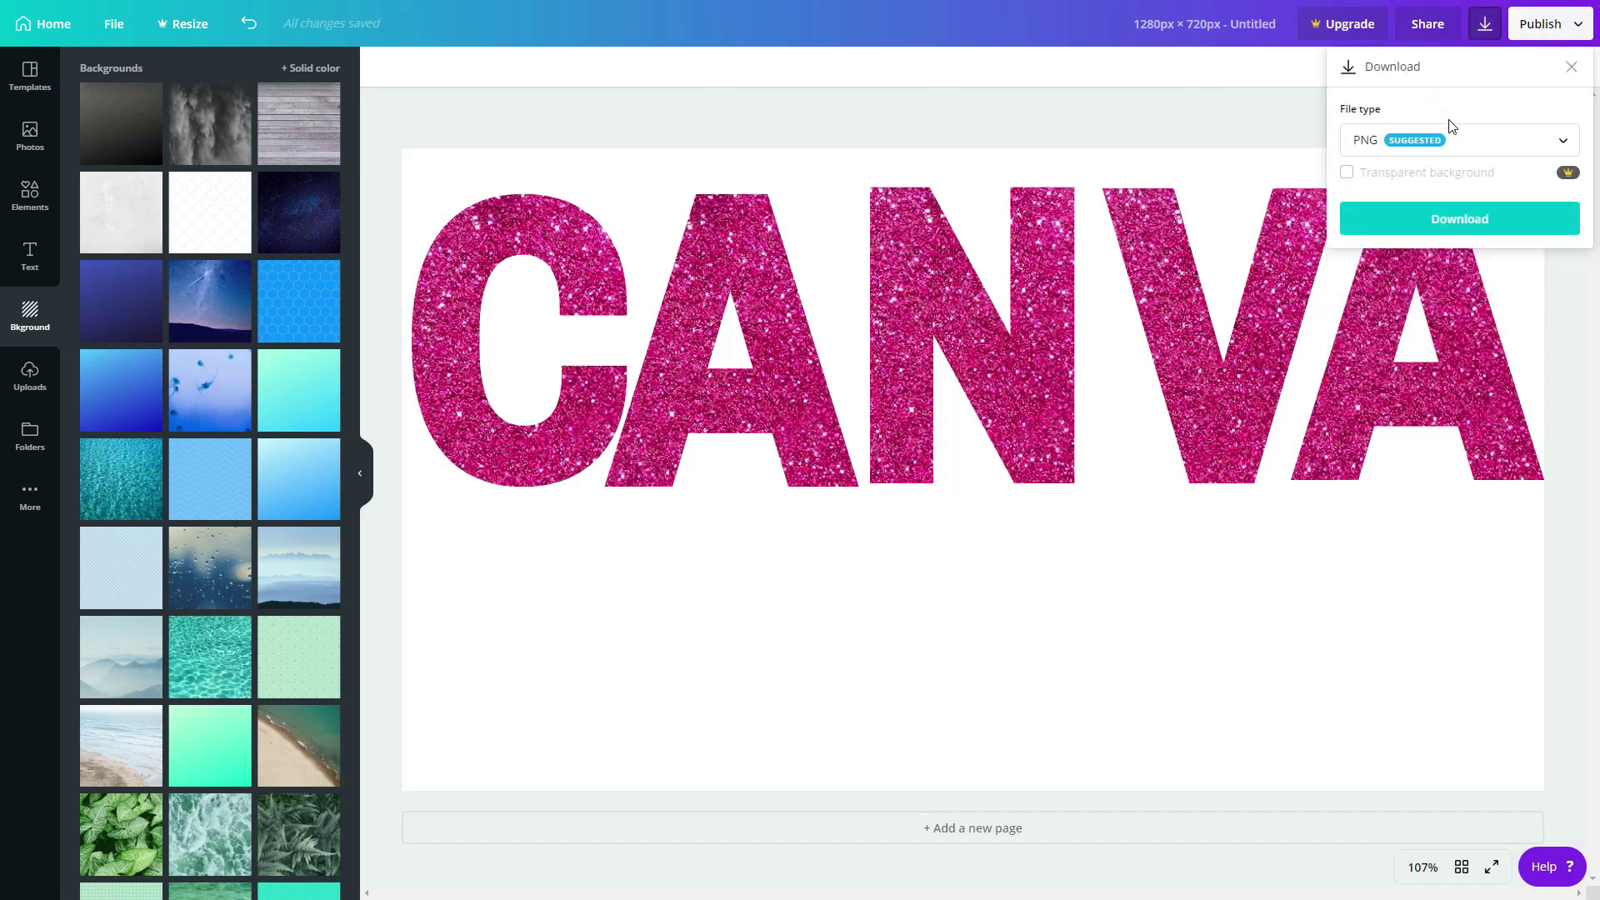
click(1347, 173)
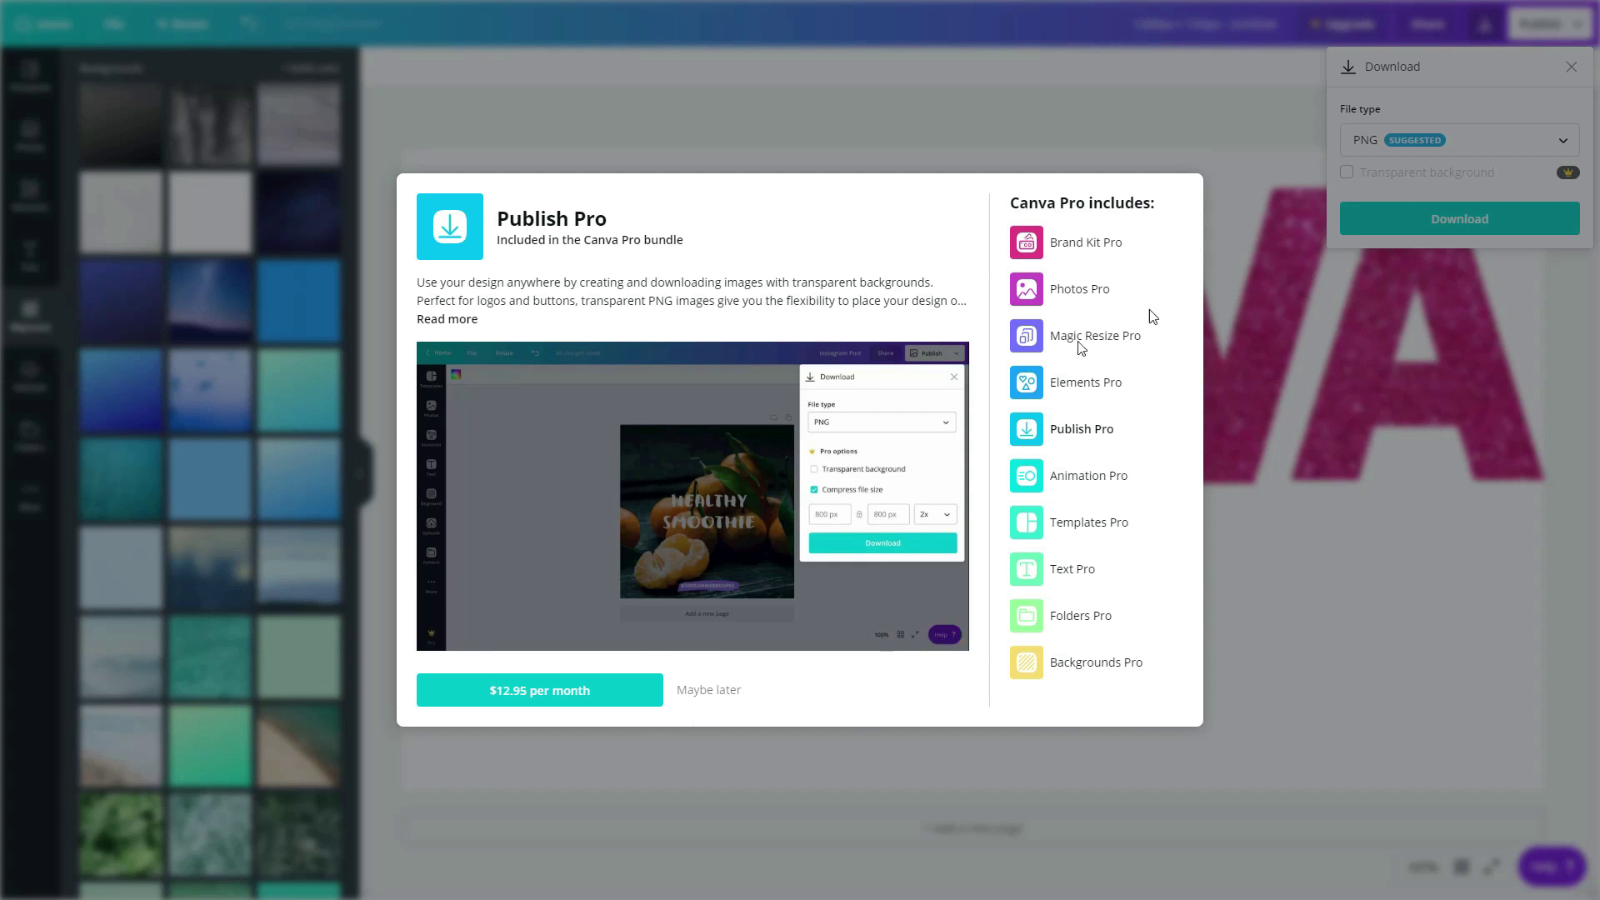
click(1257, 298)
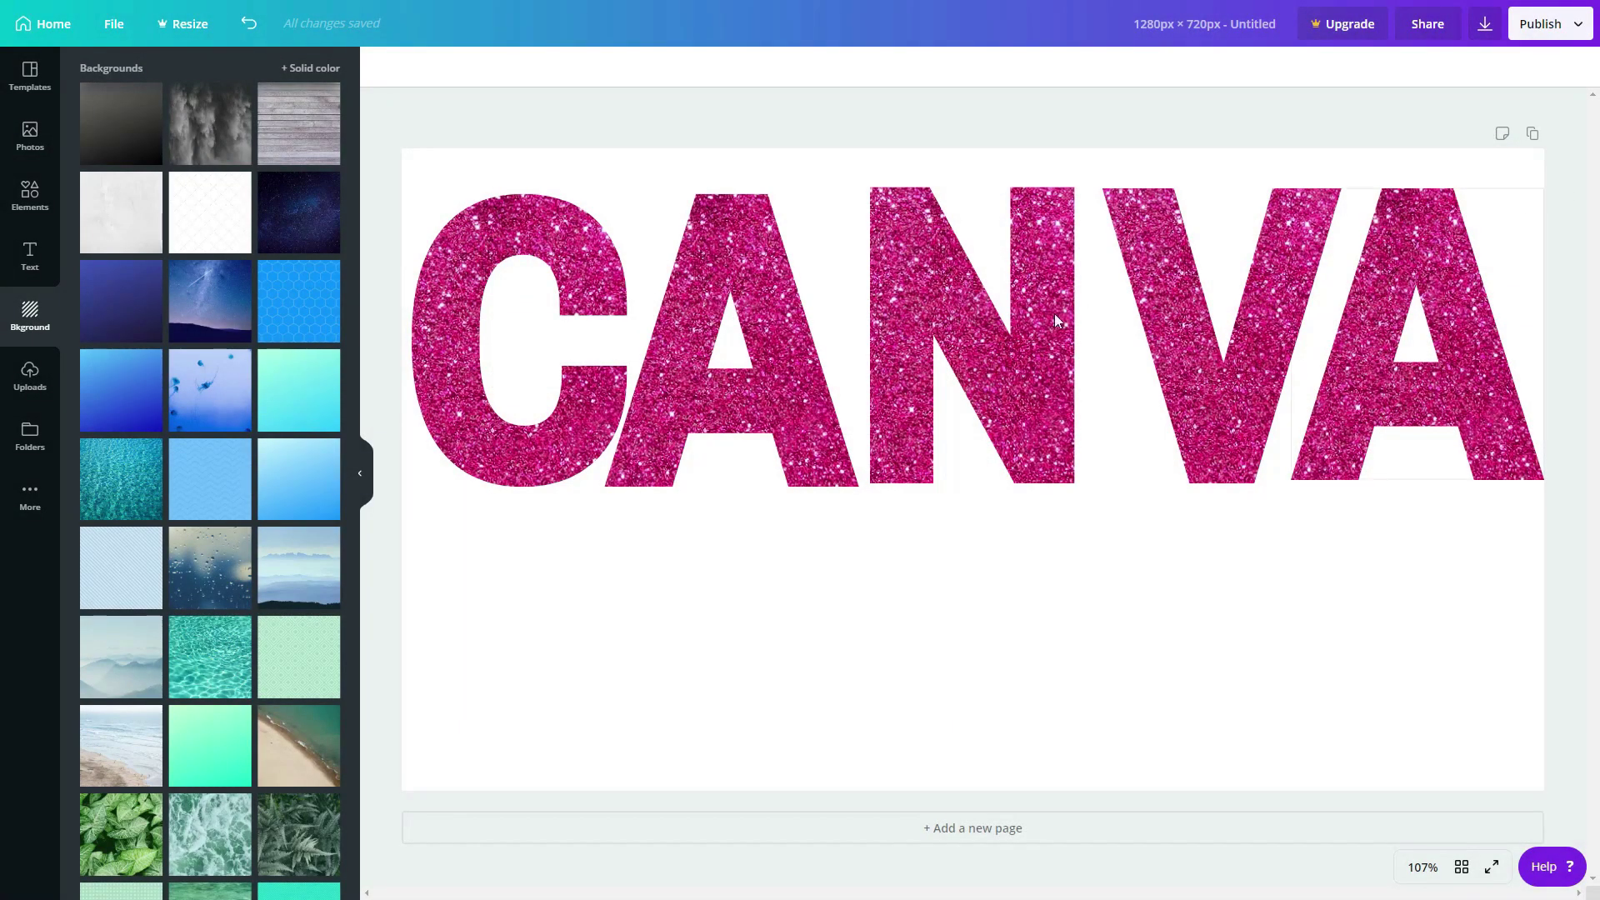